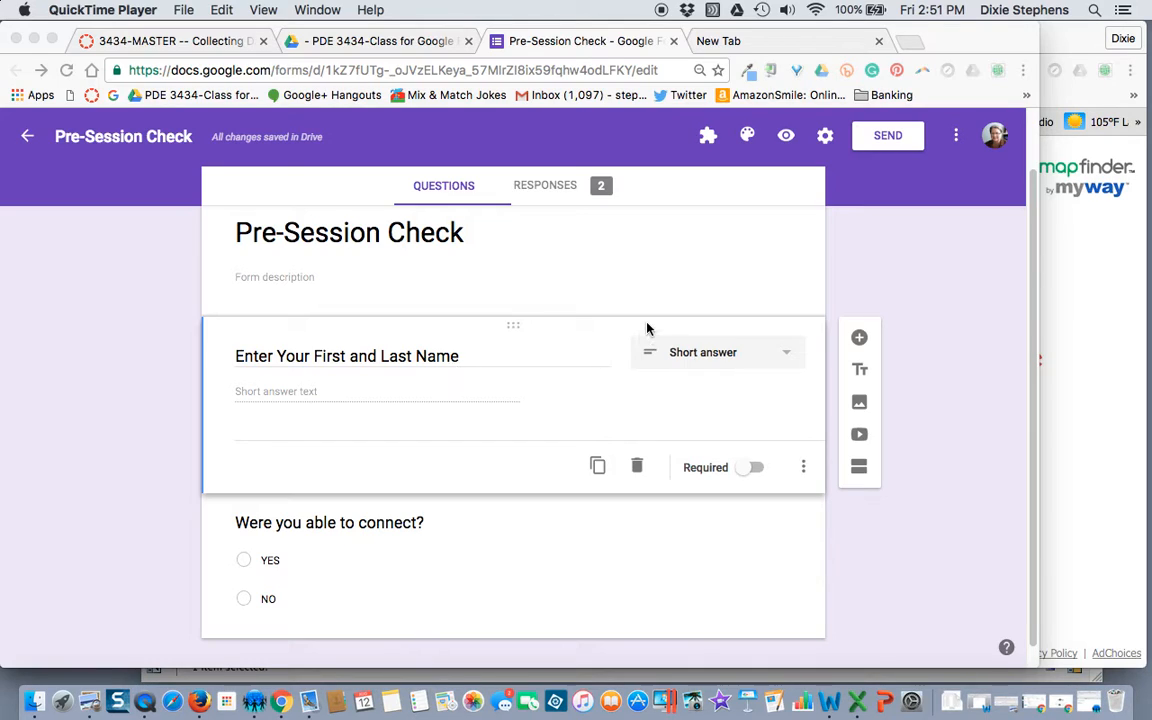
# Step: Open the form preview and enter the respondent's full name in the first field
pyautogui.click(787, 142)
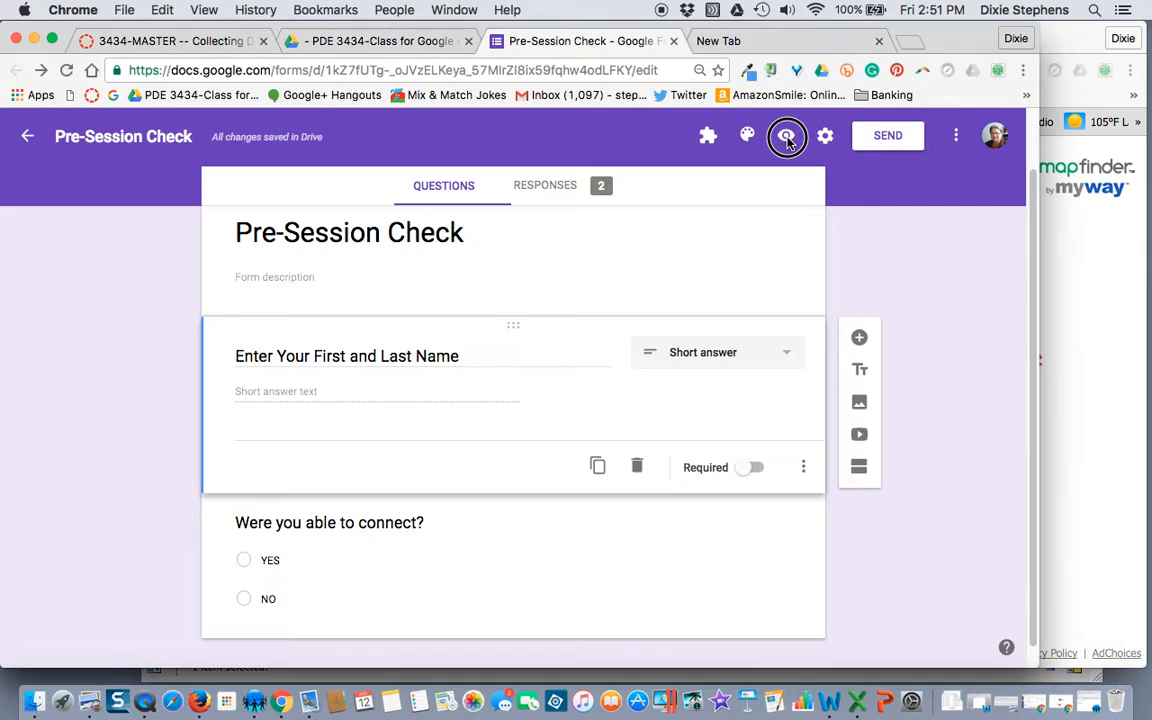
pyautogui.click(788, 143)
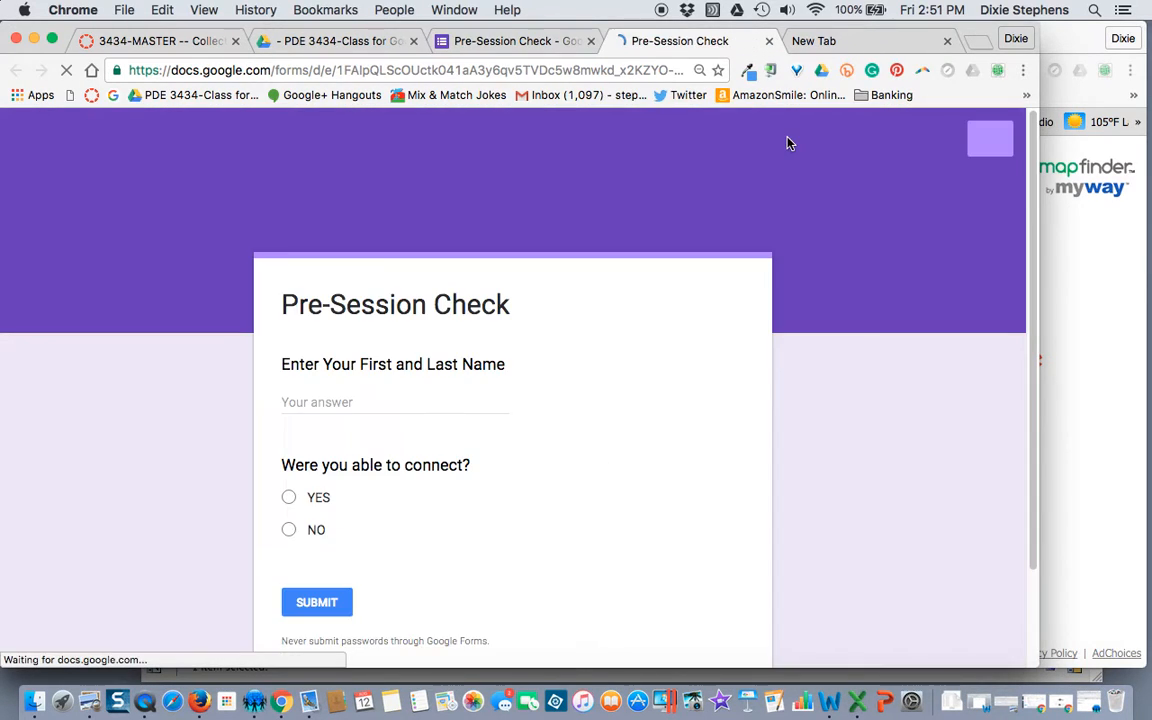
pyautogui.click(440, 404)
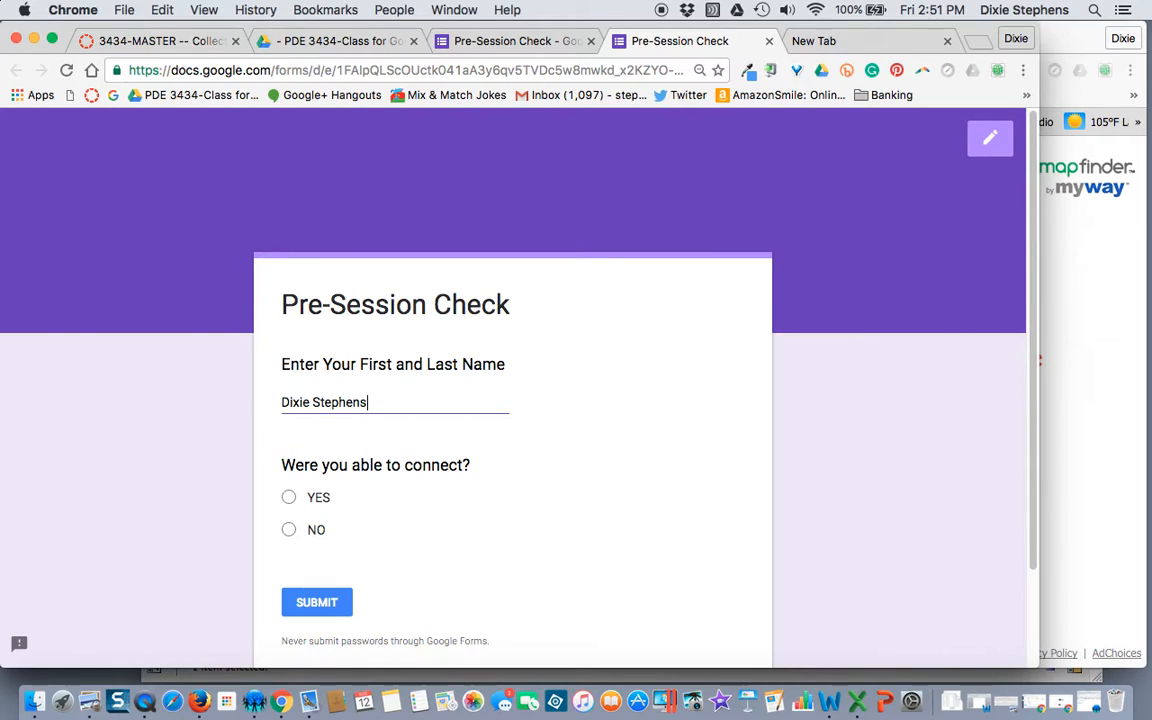
# Step: Answer YES to the connection question and submit the test response
pyautogui.scroll(-1, 502, 502)
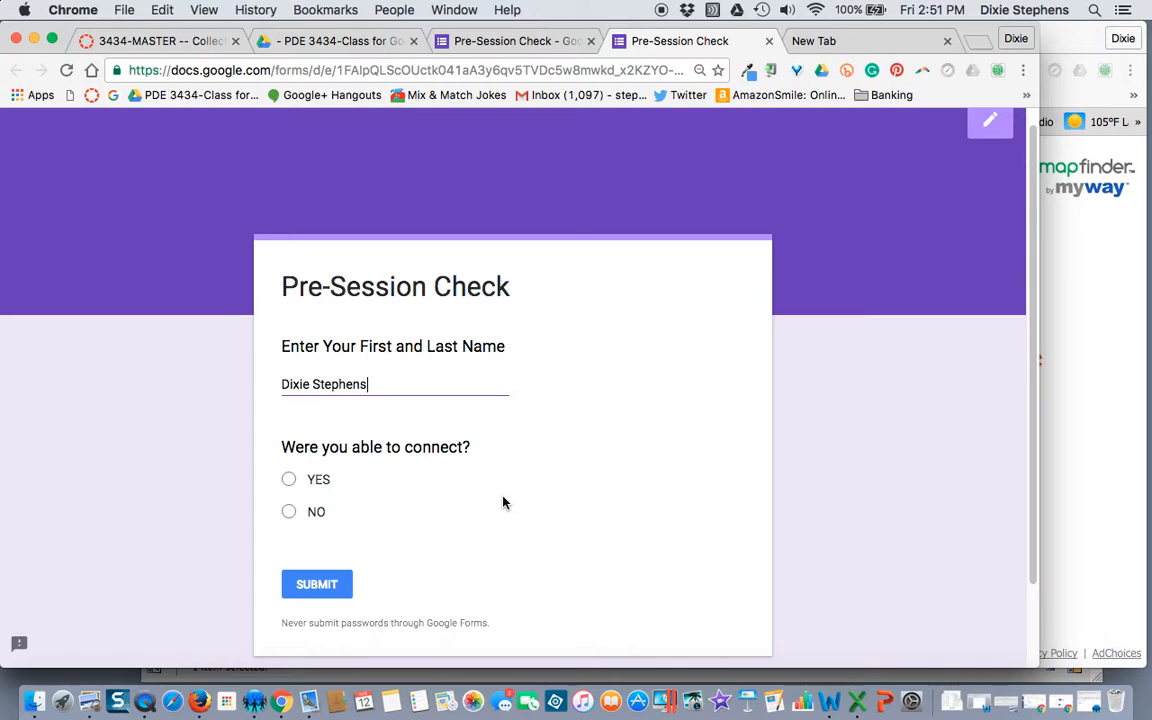
pyautogui.click(288, 484)
pyautogui.click(336, 590)
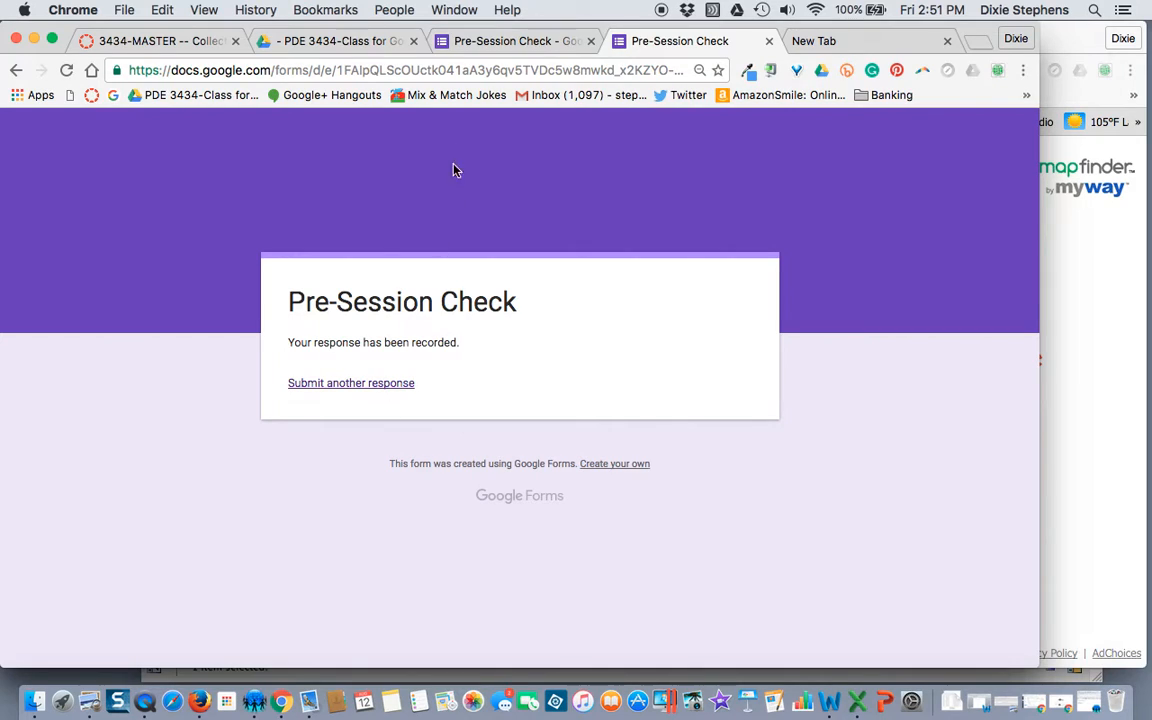
# Step: Copy the live form's URL from the address bar with Chrome's Edit > Copy
pyautogui.click(489, 71)
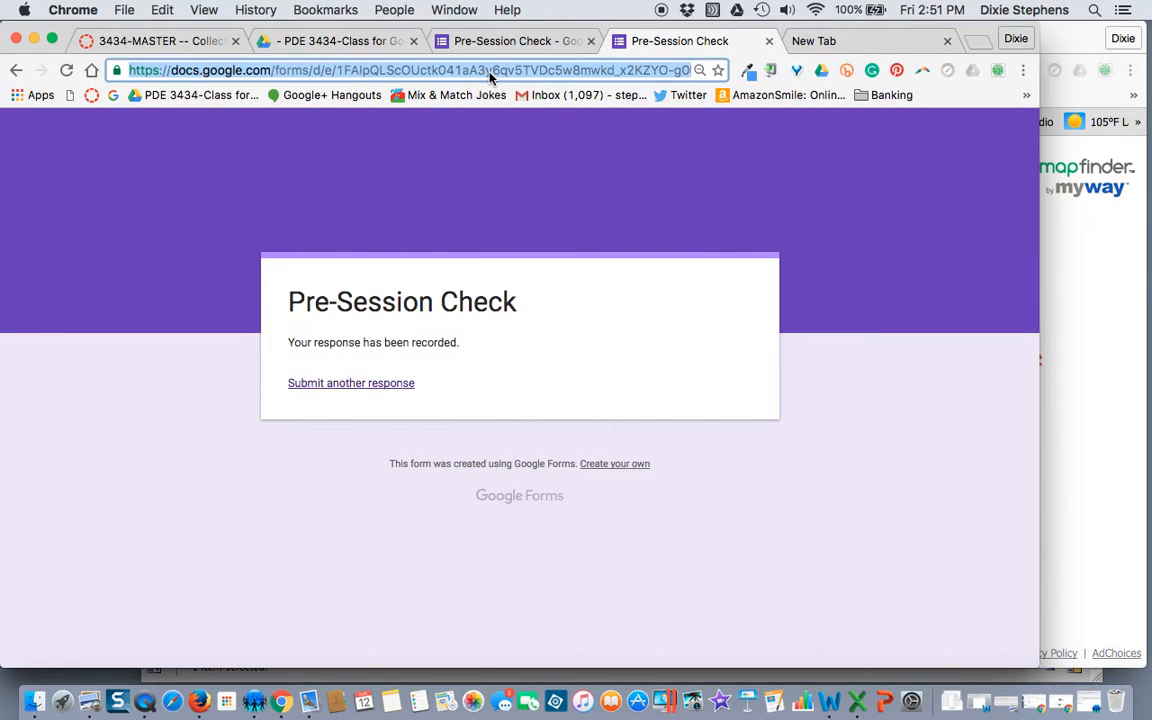
pyautogui.click(166, 12)
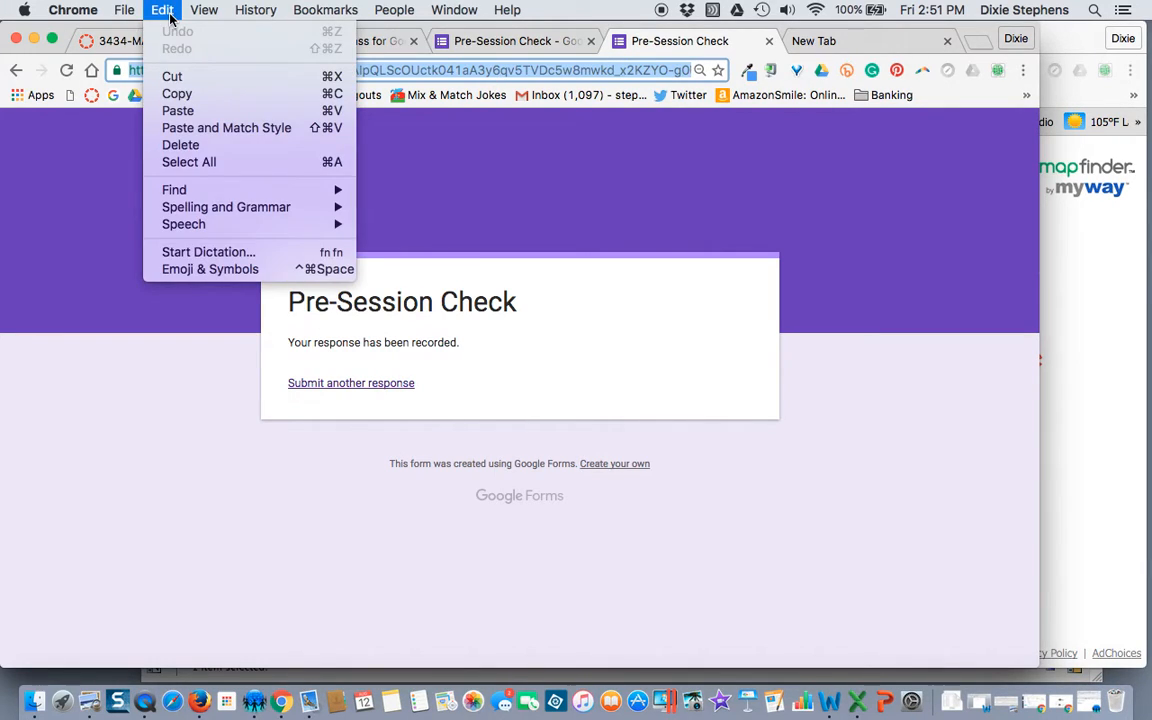
pyautogui.click(420, 73)
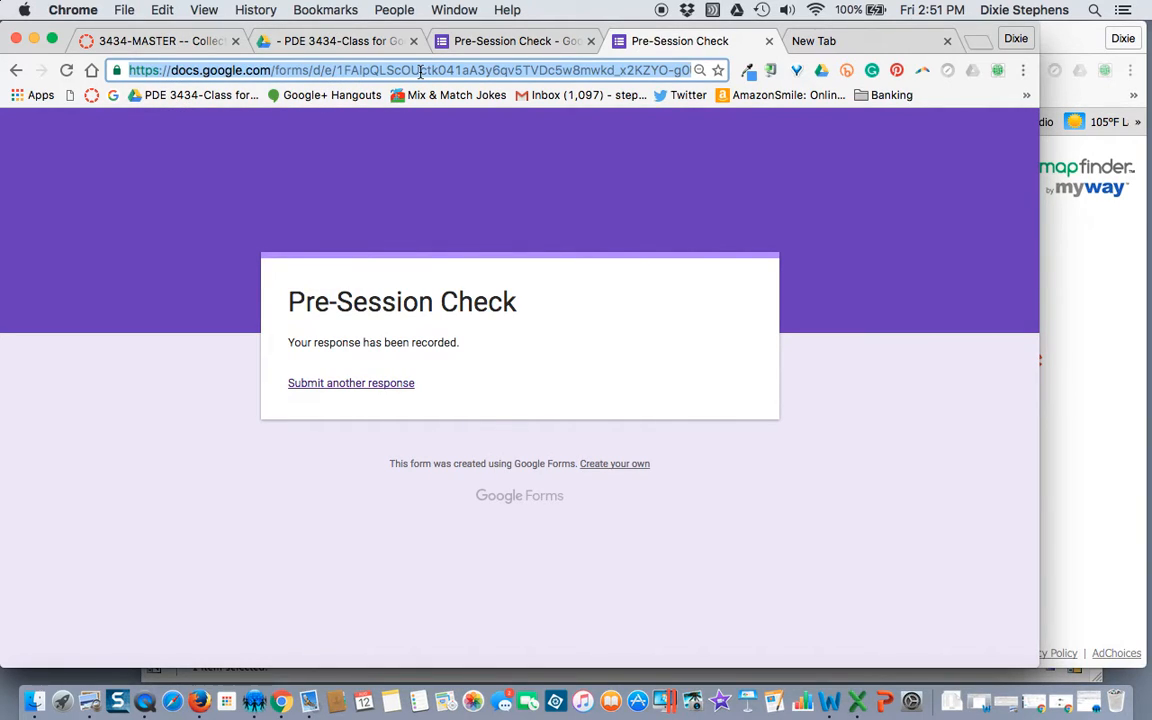
# Step: Open the form's Send dialog in the editor and enter the recipient's e-mail address
pyautogui.click(480, 40)
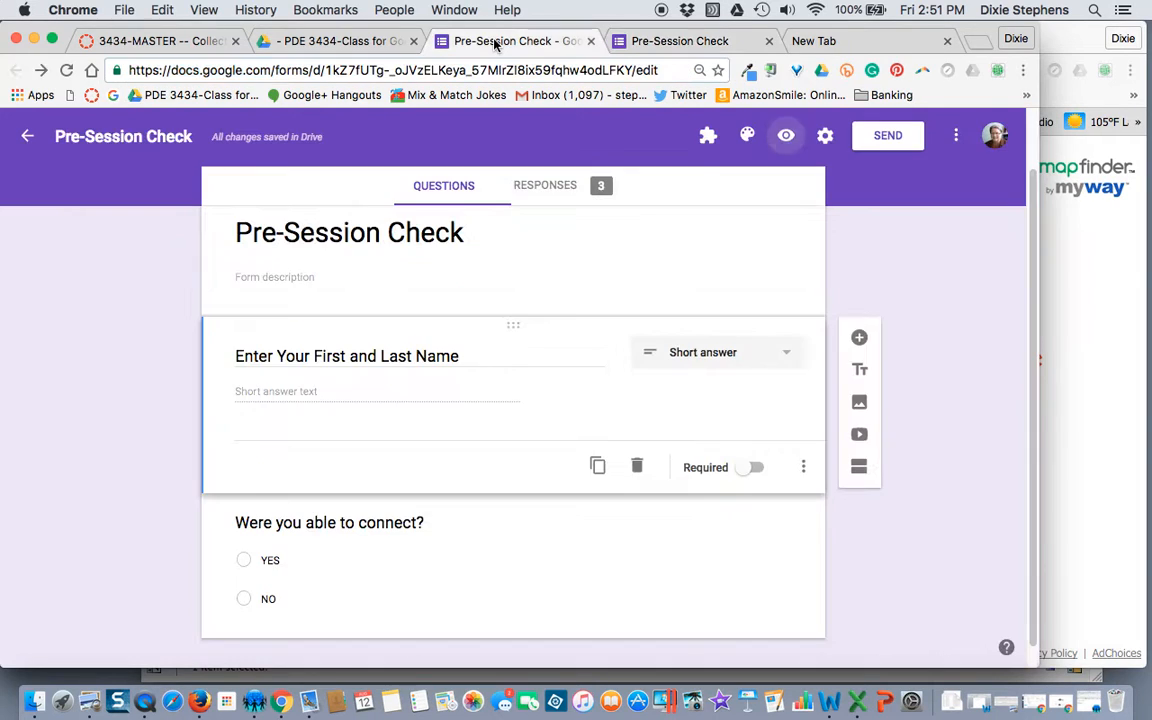
pyautogui.click(888, 140)
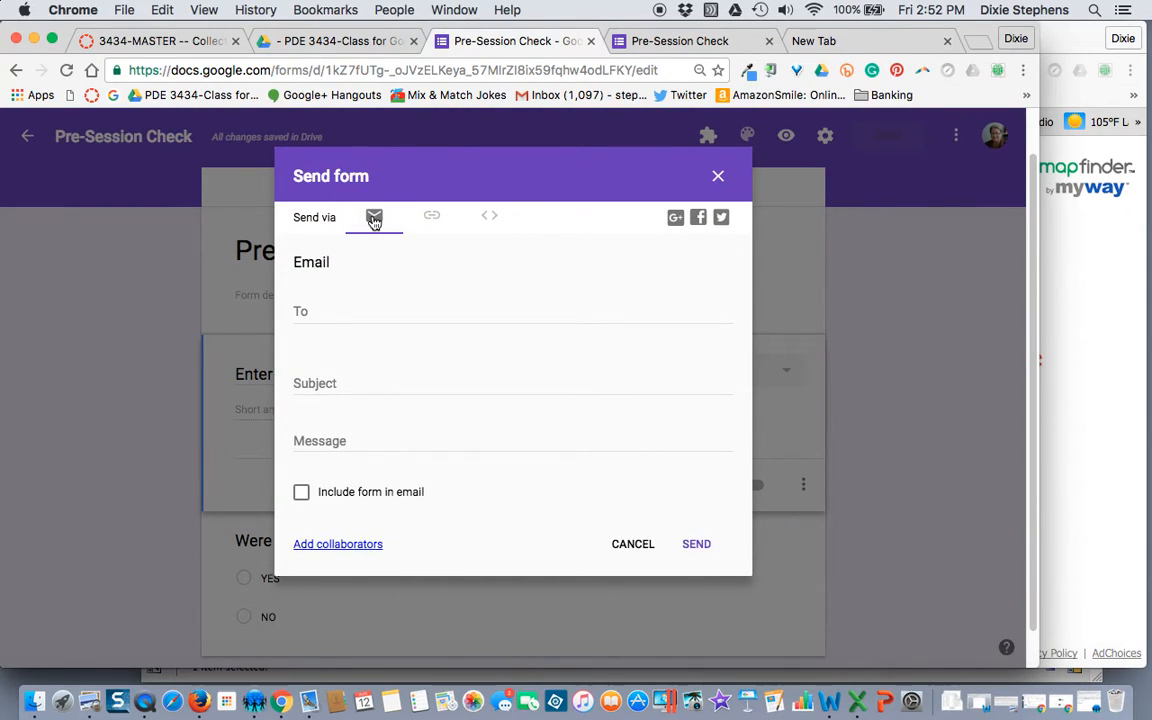
pyautogui.click(333, 313)
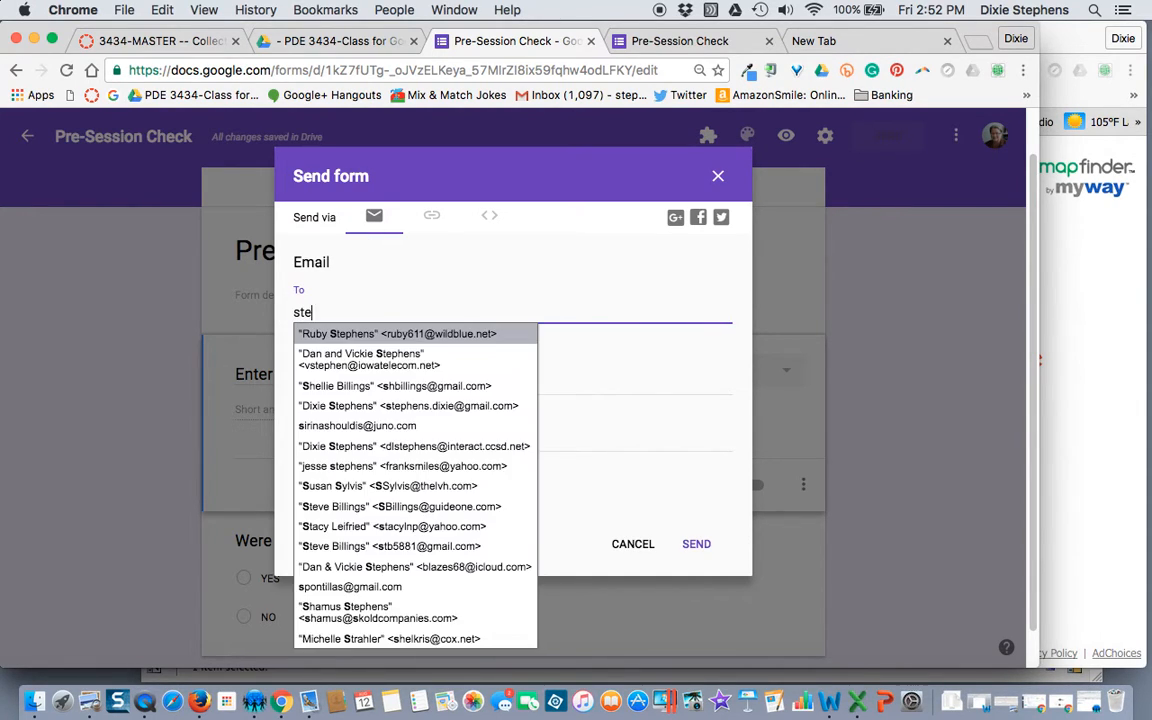
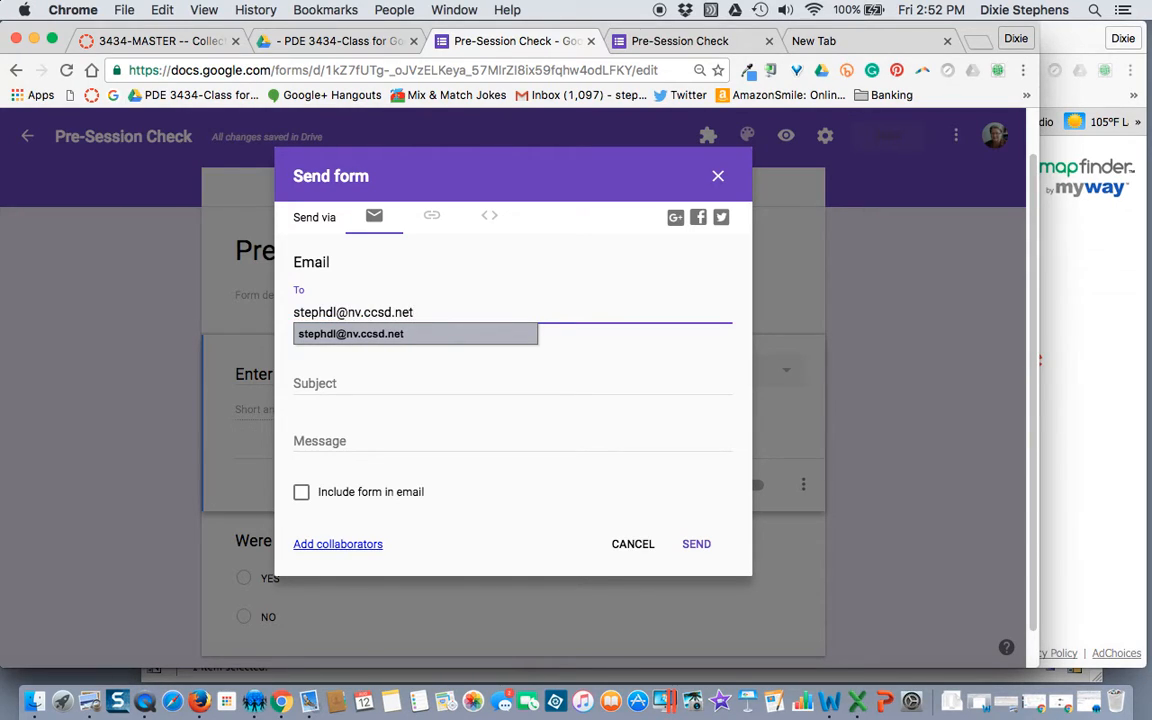
pyautogui.click(337, 388)
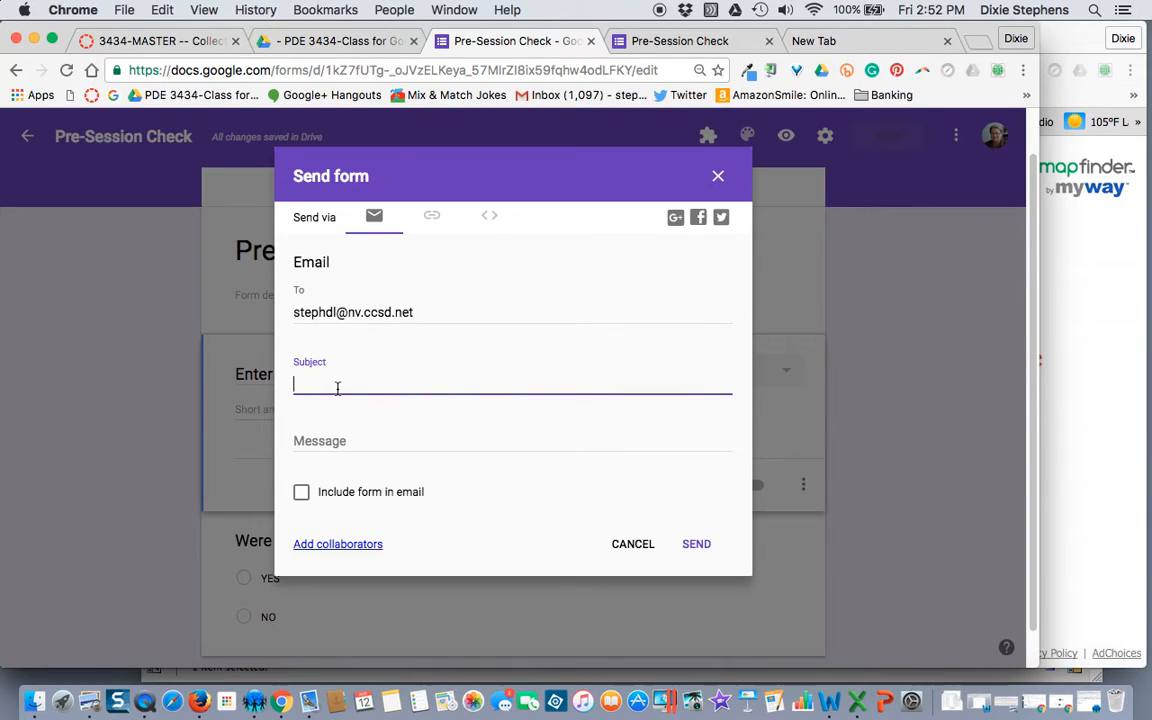
# Step: Add subject 'Pre-Session Check Survey', include the form in the e-mail, and send it
pyautogui.write('Pre-Session Check Survey')
pyautogui.click(412, 444)
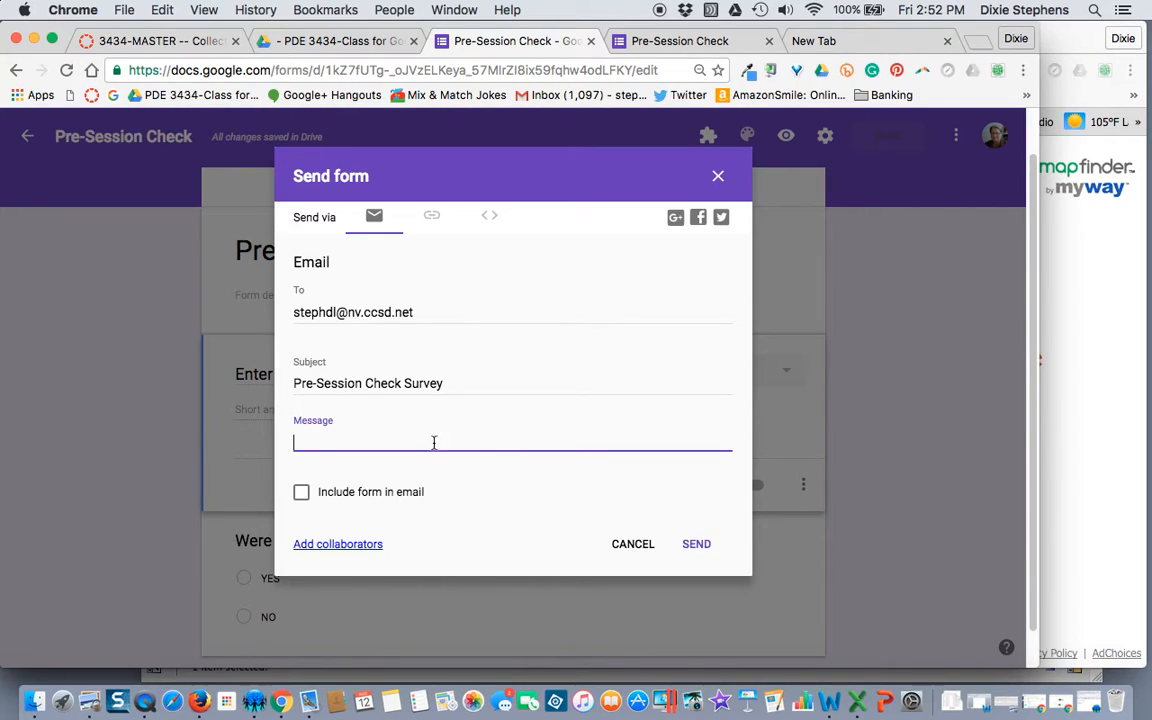
pyautogui.click(301, 493)
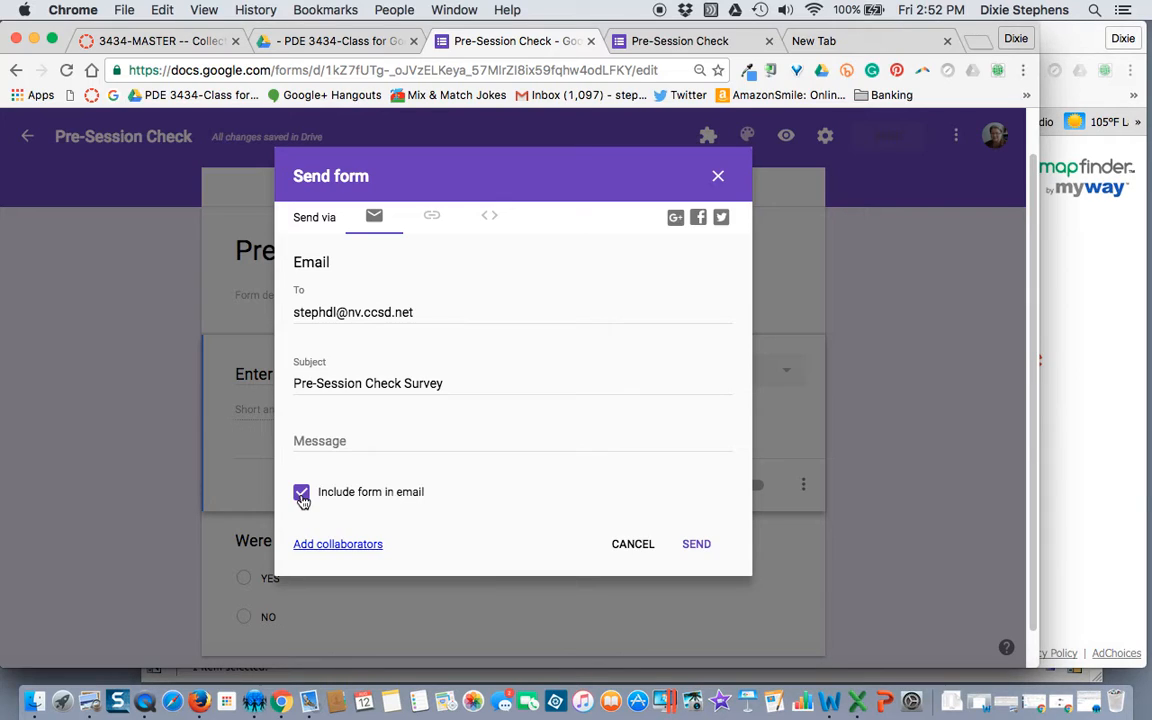
pyautogui.click(697, 548)
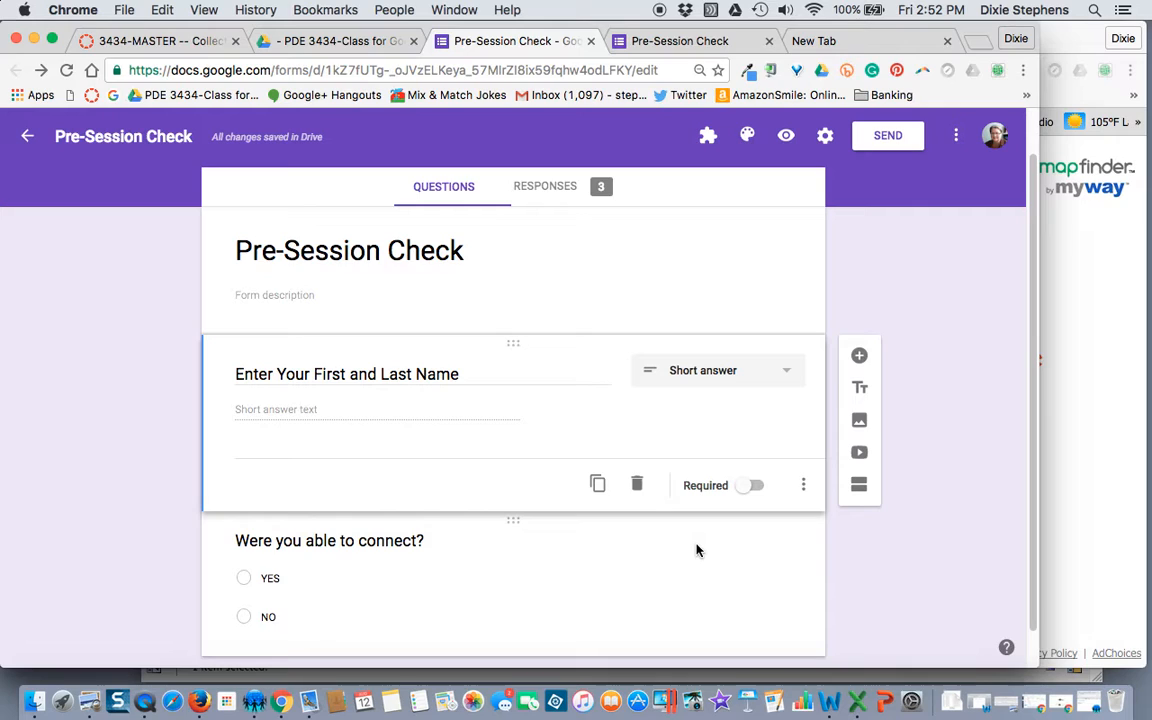
# Step: Open the new Pre-Session Check Survey e-mail from the Firefox inbox
pyautogui.click(200, 700)
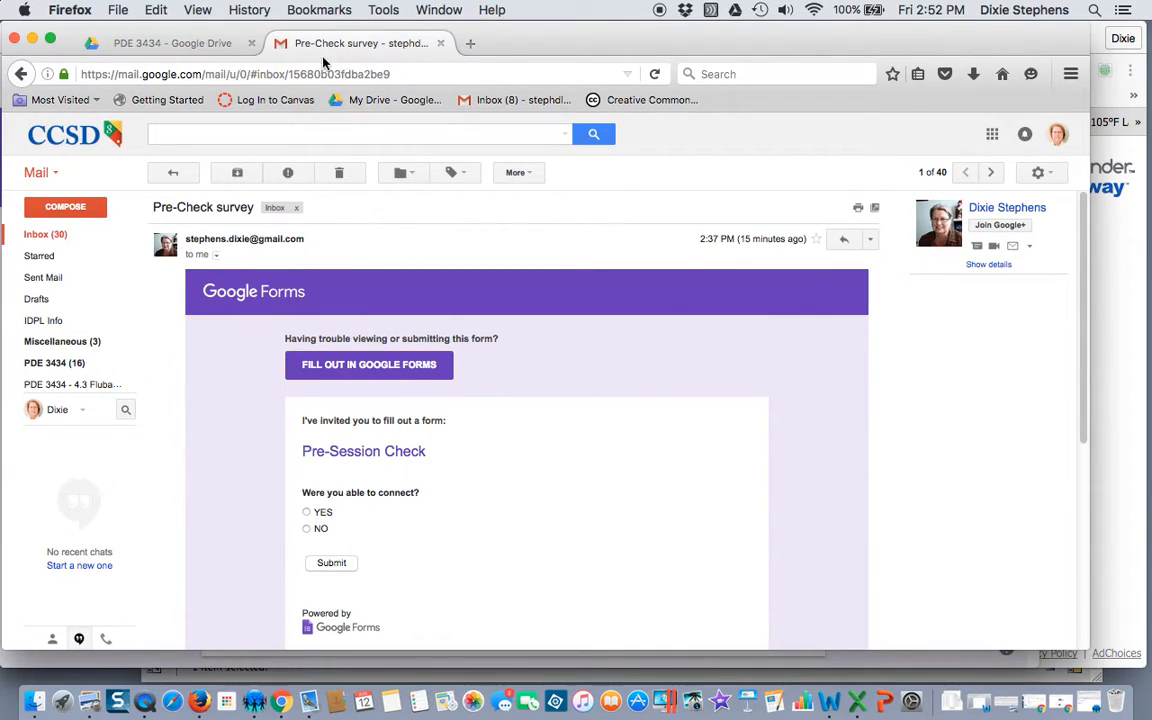
pyautogui.click(45, 236)
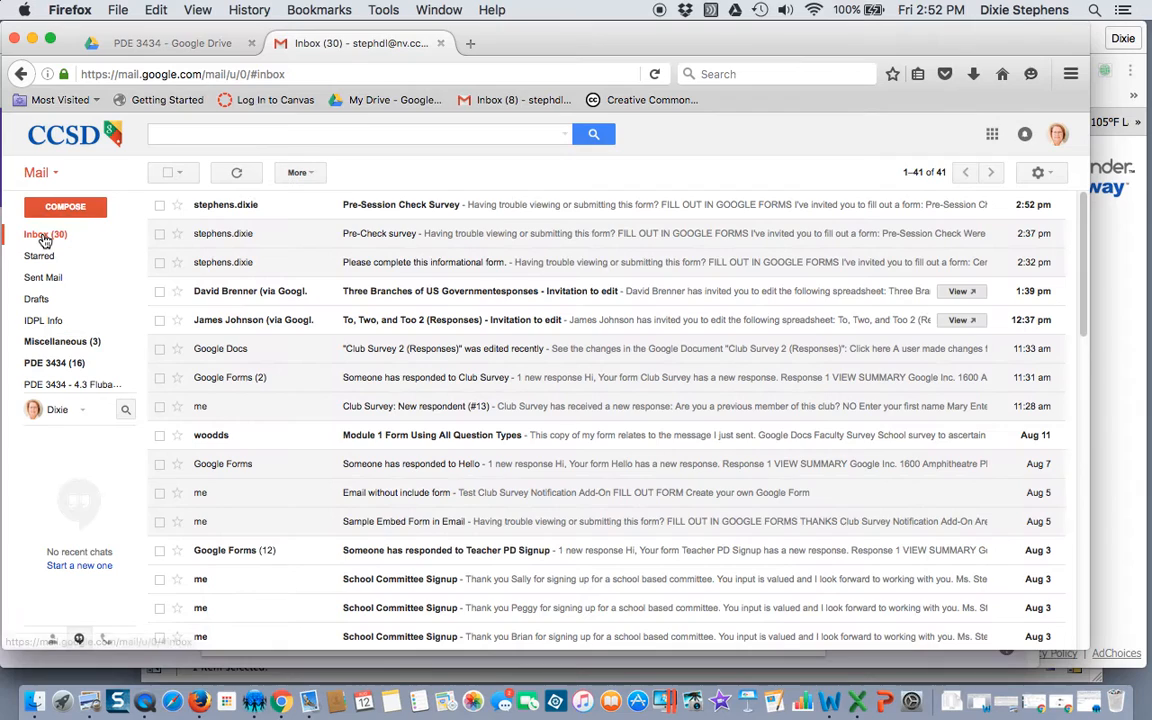
pyautogui.click(412, 212)
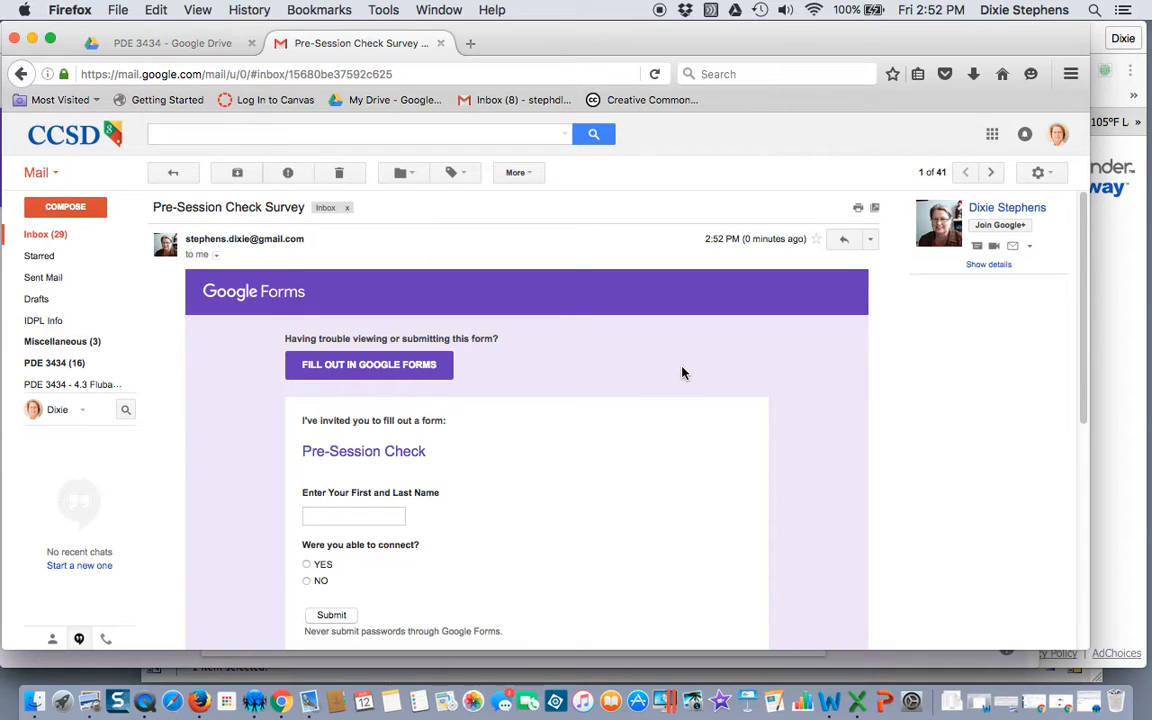
pyautogui.scroll(-3, 682, 373)
pyautogui.scroll(-1, 686, 380)
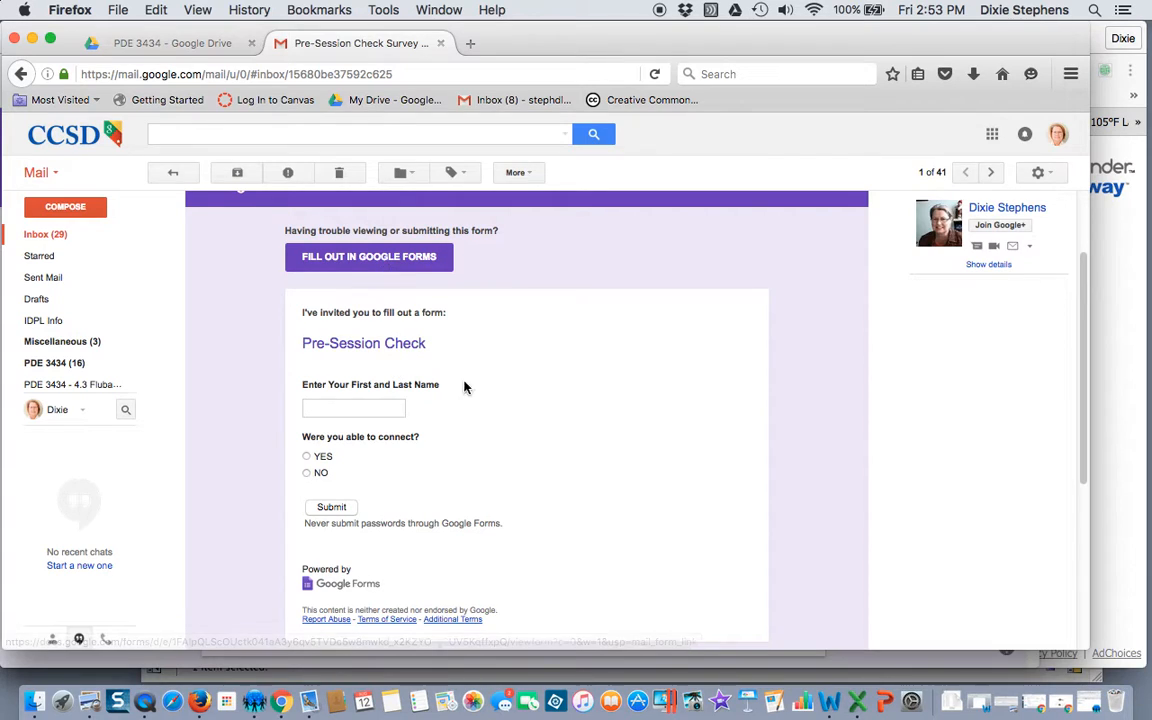
pyautogui.scroll(-2, 553, 400)
pyautogui.scroll(5, 553, 400)
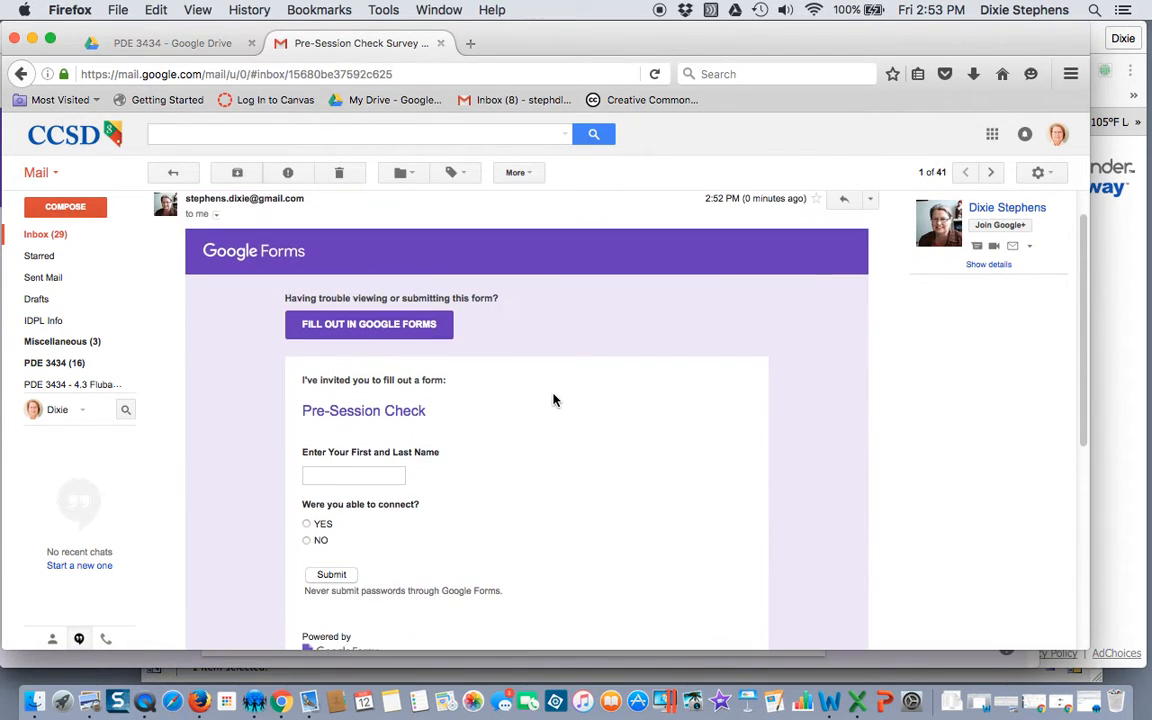
pyautogui.scroll(-2, 553, 400)
pyautogui.scroll(2, 553, 400)
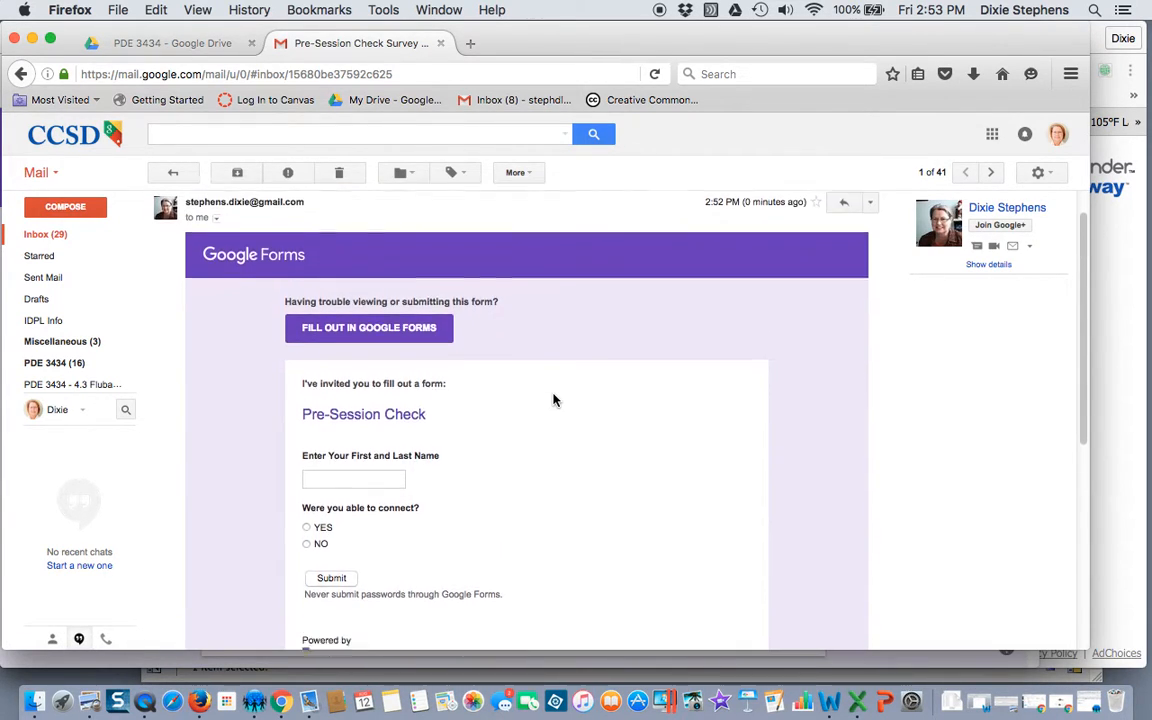
pyautogui.scroll(-5, 553, 400)
# Step: Fill the embedded form with a test name and NO, then submit and confirm
pyautogui.click(383, 369)
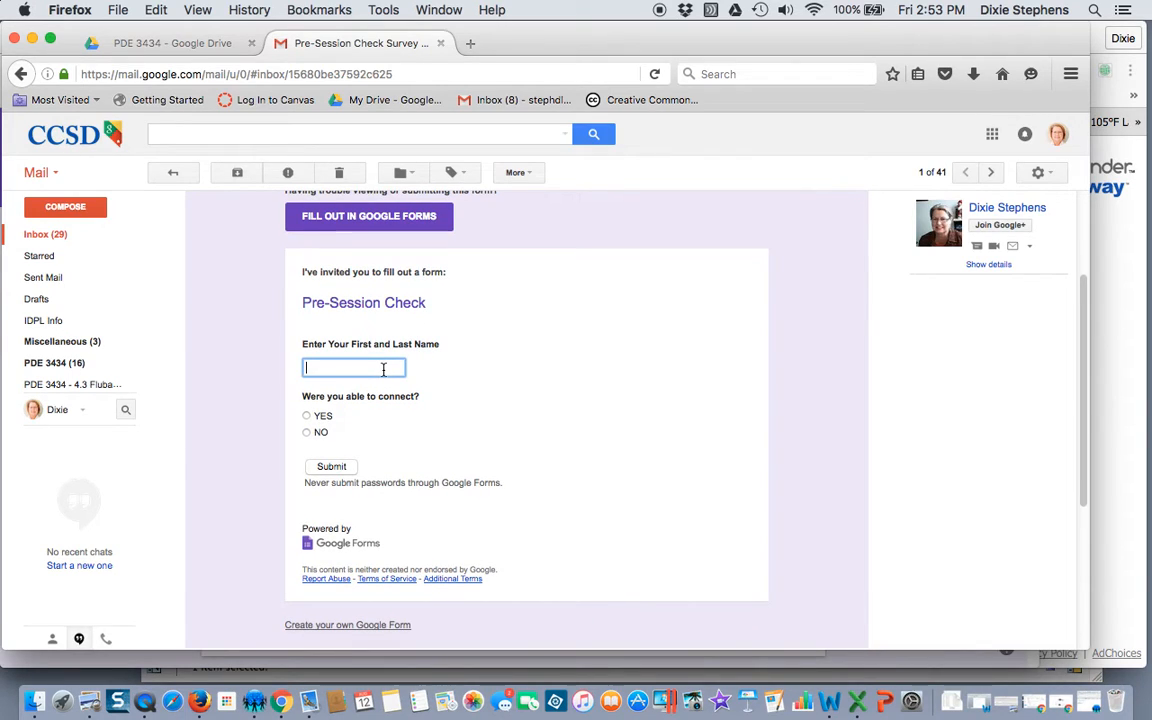
pyautogui.write('Dixie 2')
pyautogui.click(306, 434)
pyautogui.click(337, 470)
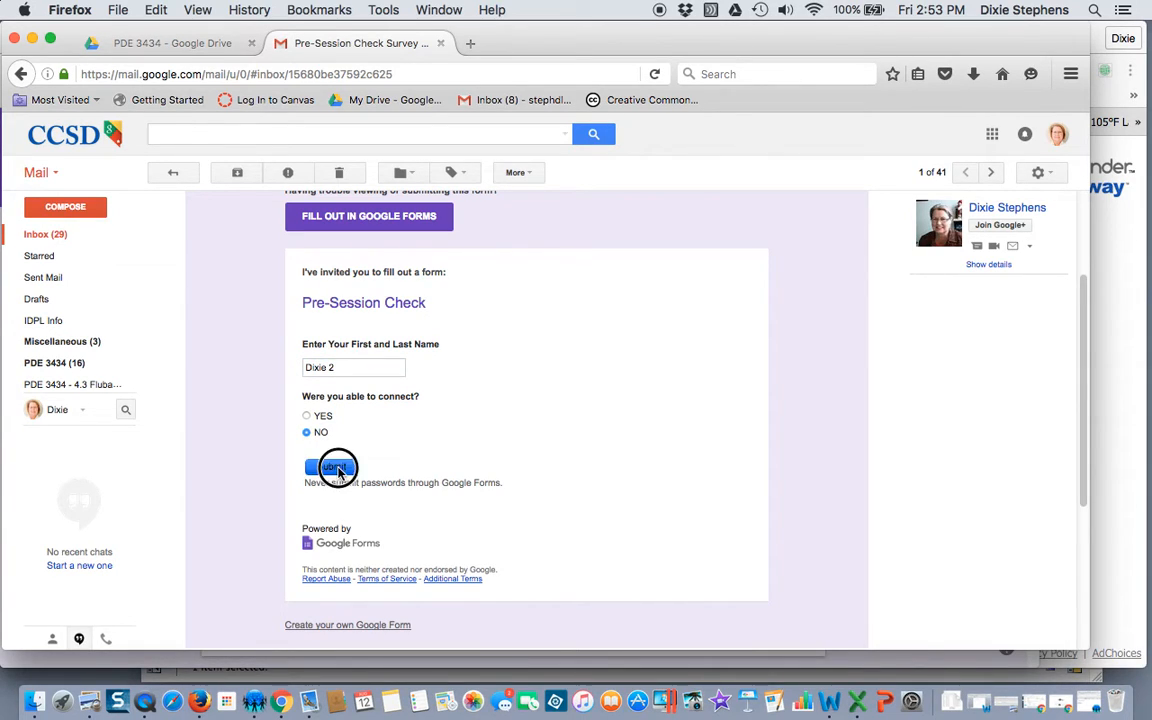
pyautogui.click(625, 356)
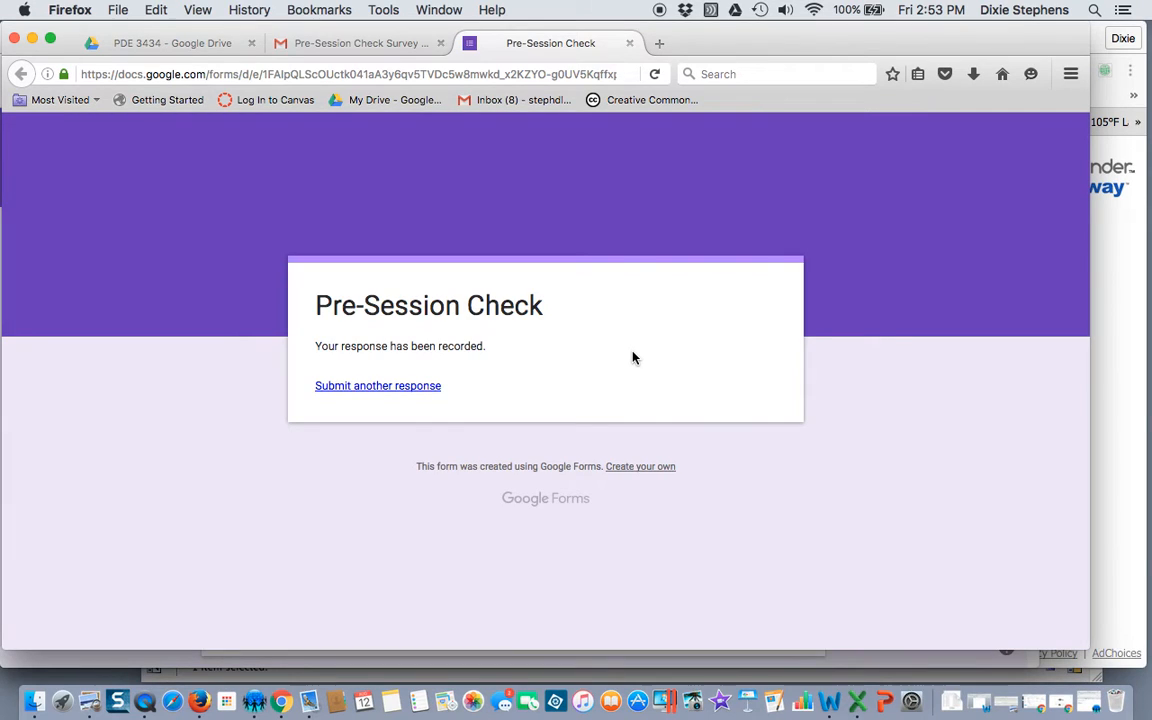
# Step: Return to the e-mail and open the blank form in its own tab
pyautogui.click(378, 43)
pyautogui.scroll(-3, 378, 222)
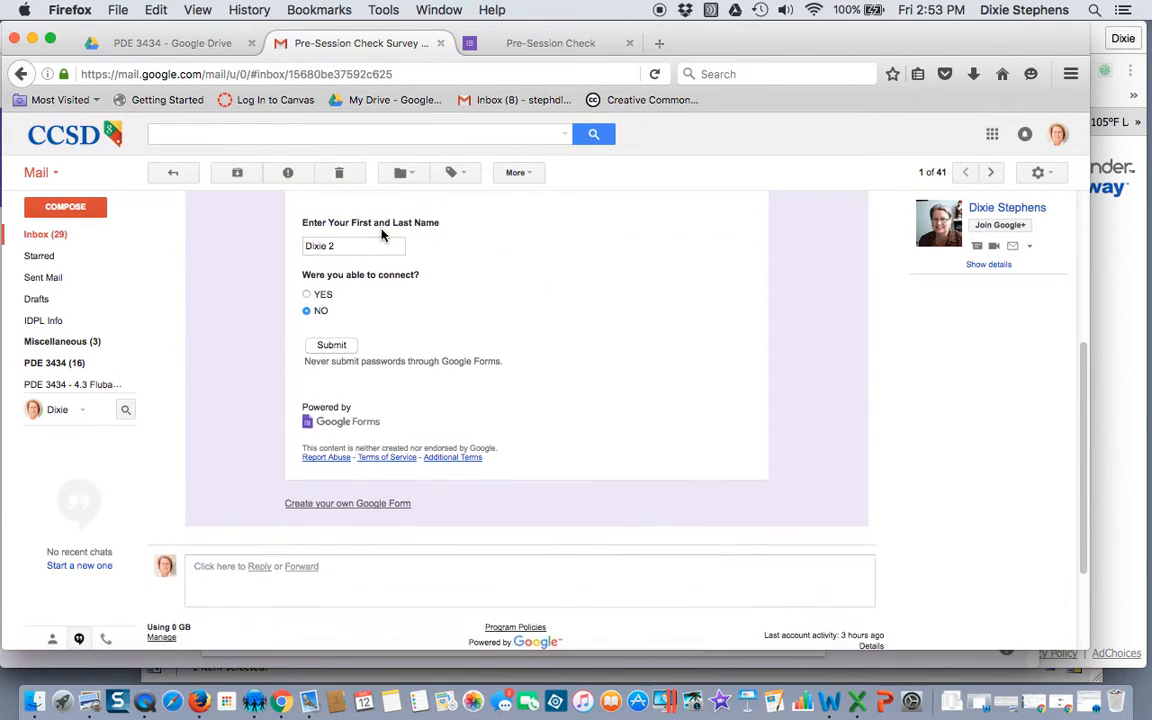
pyautogui.scroll(5, 381, 234)
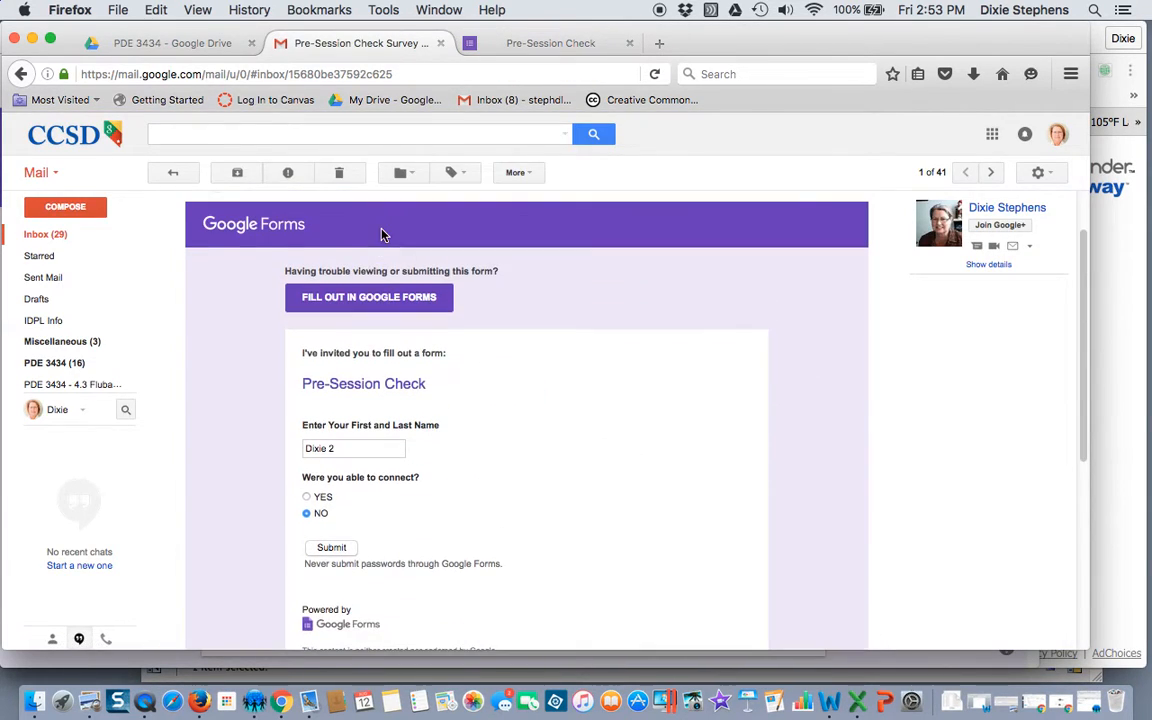
pyautogui.click(374, 298)
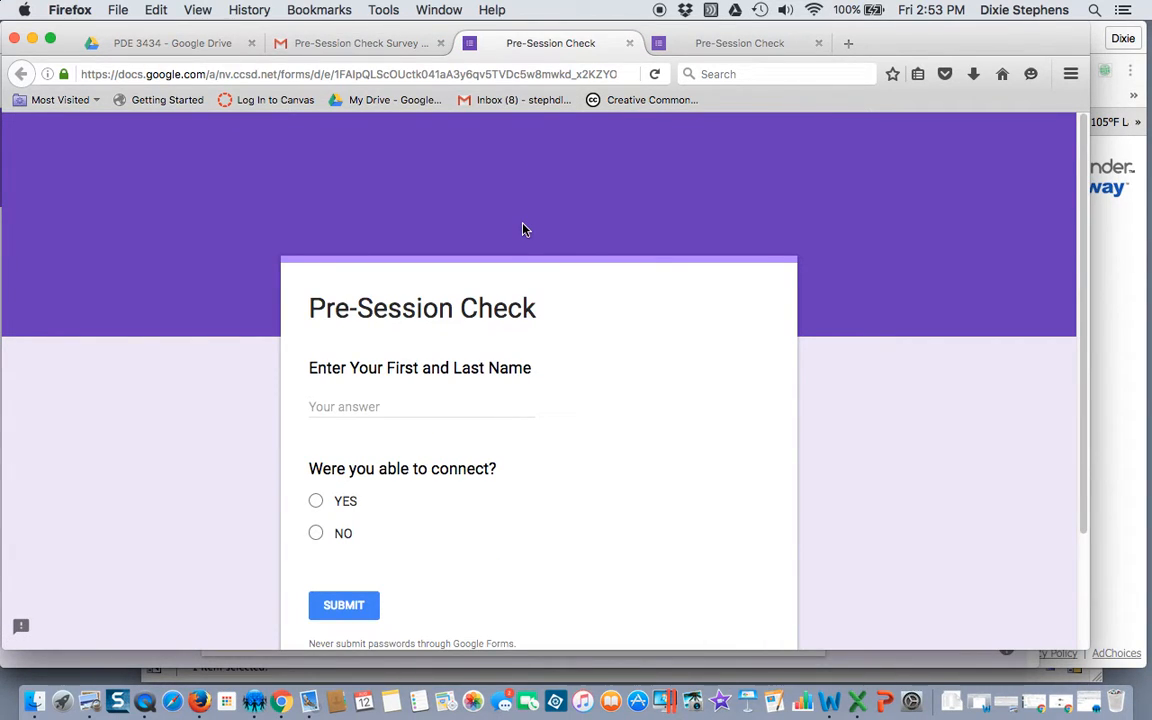
# Step: Copy the form's full share link from the Send dialog's link tab
pyautogui.click(281, 700)
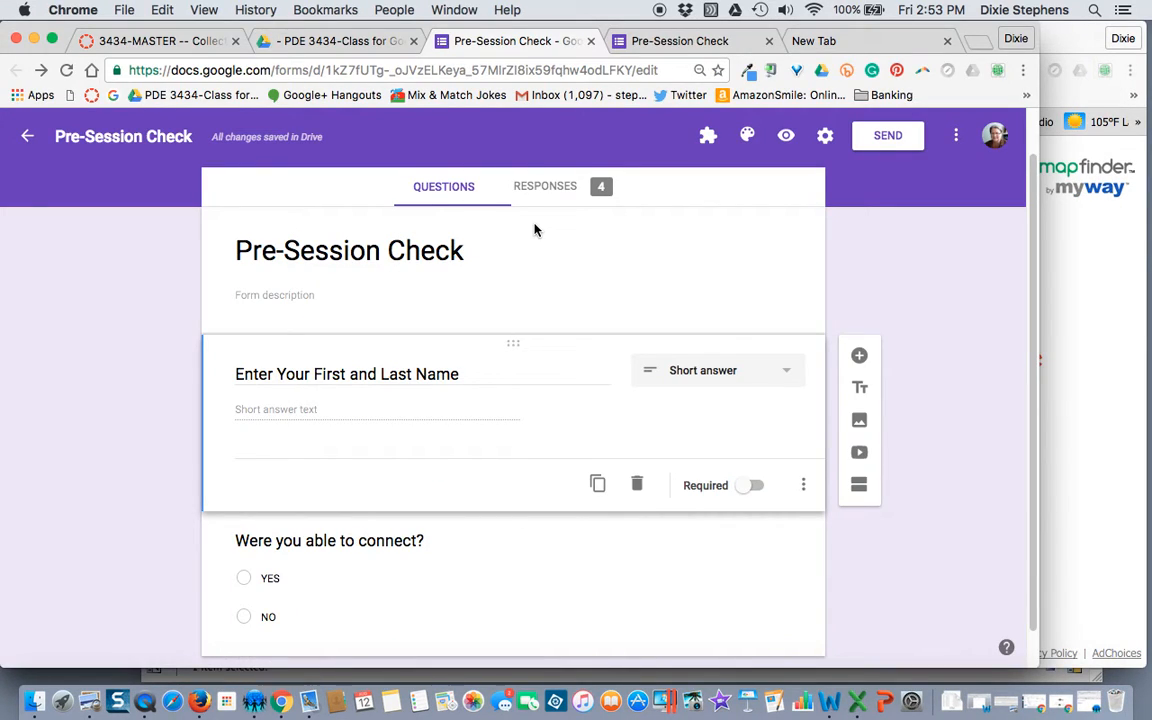
pyautogui.click(895, 138)
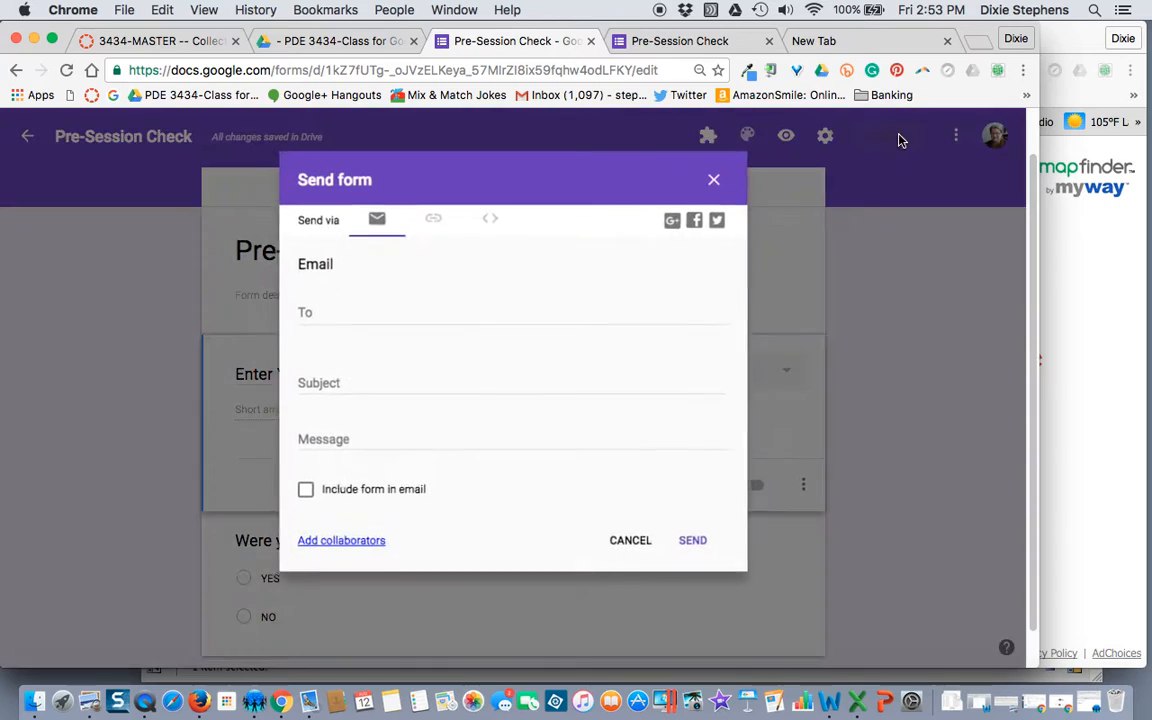
pyautogui.click(435, 220)
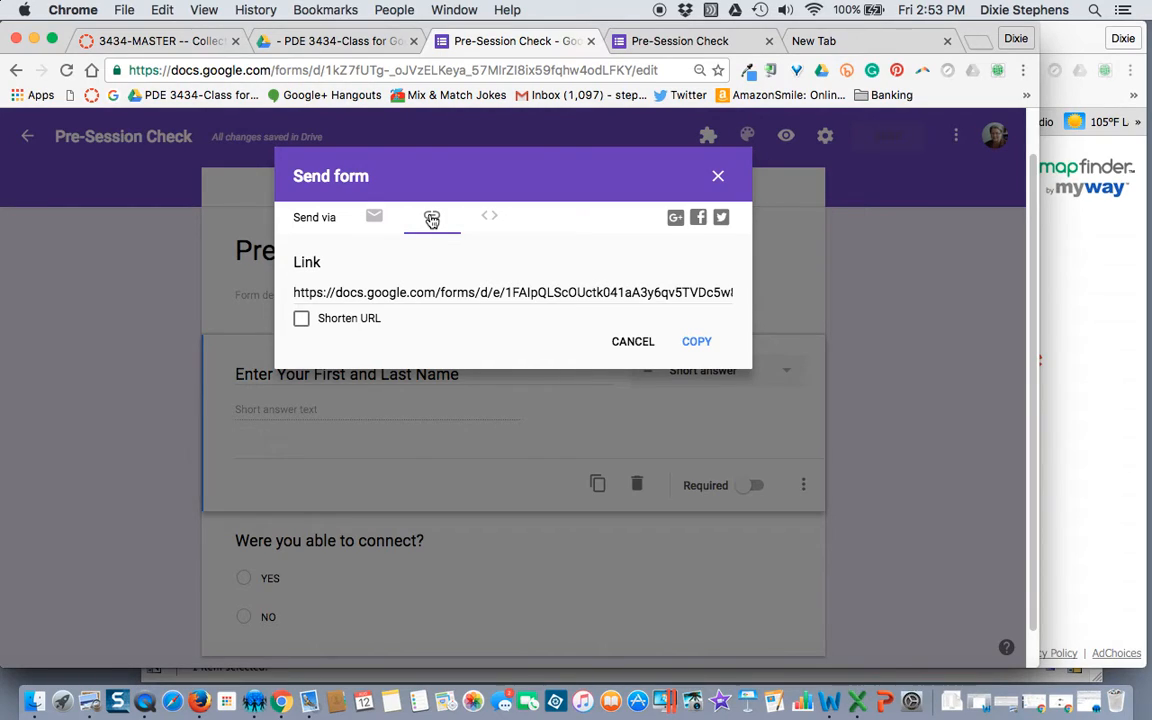
pyautogui.click(445, 294)
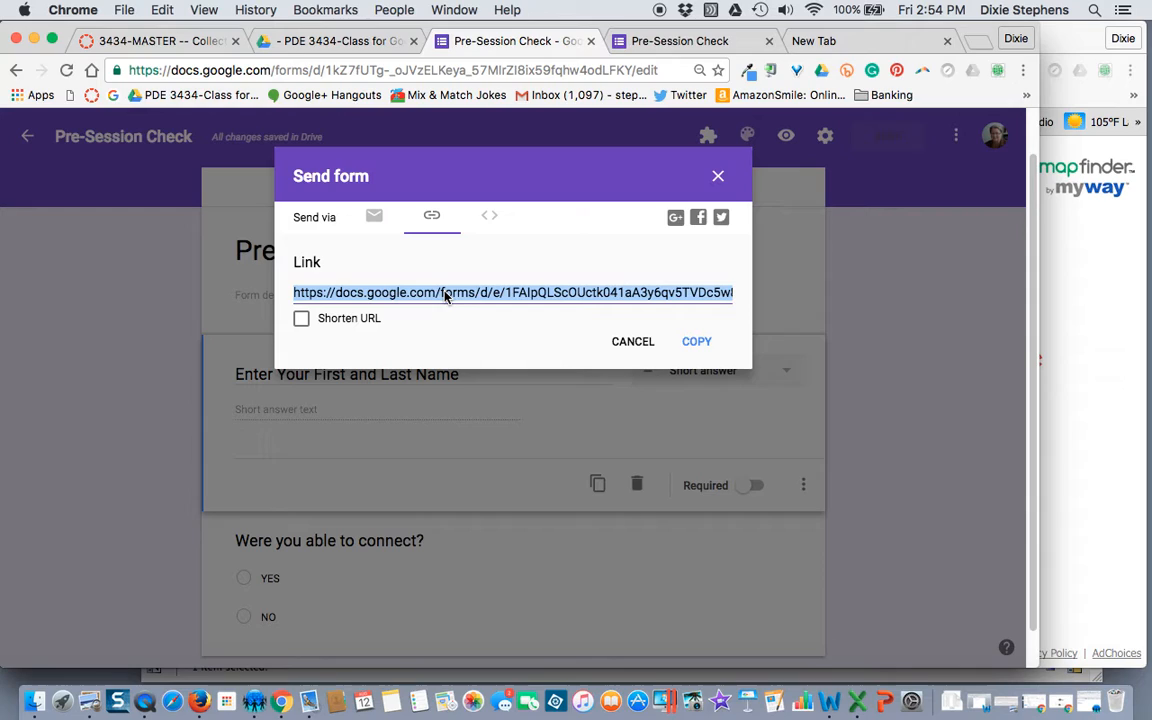
pyautogui.click(698, 343)
# Step: Create a new Google Doc in the class folder with 'URL to form:' and the pasted form link
pyautogui.click(345, 41)
pyautogui.click(78, 236)
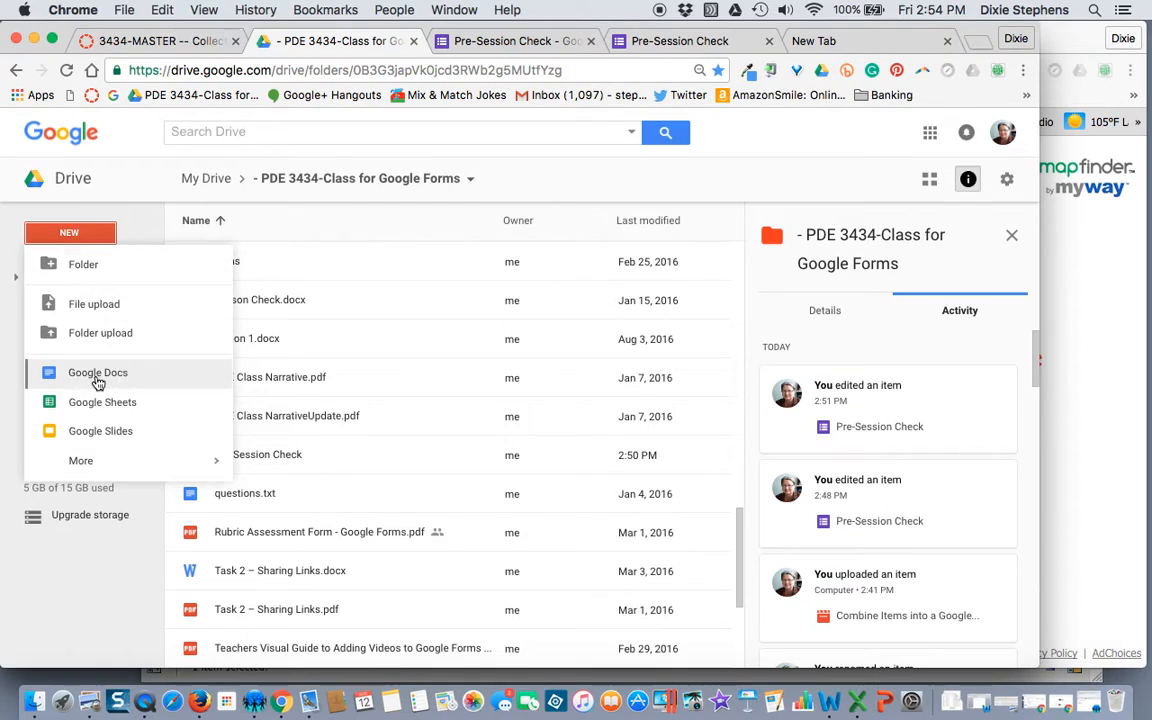
pyautogui.click(98, 375)
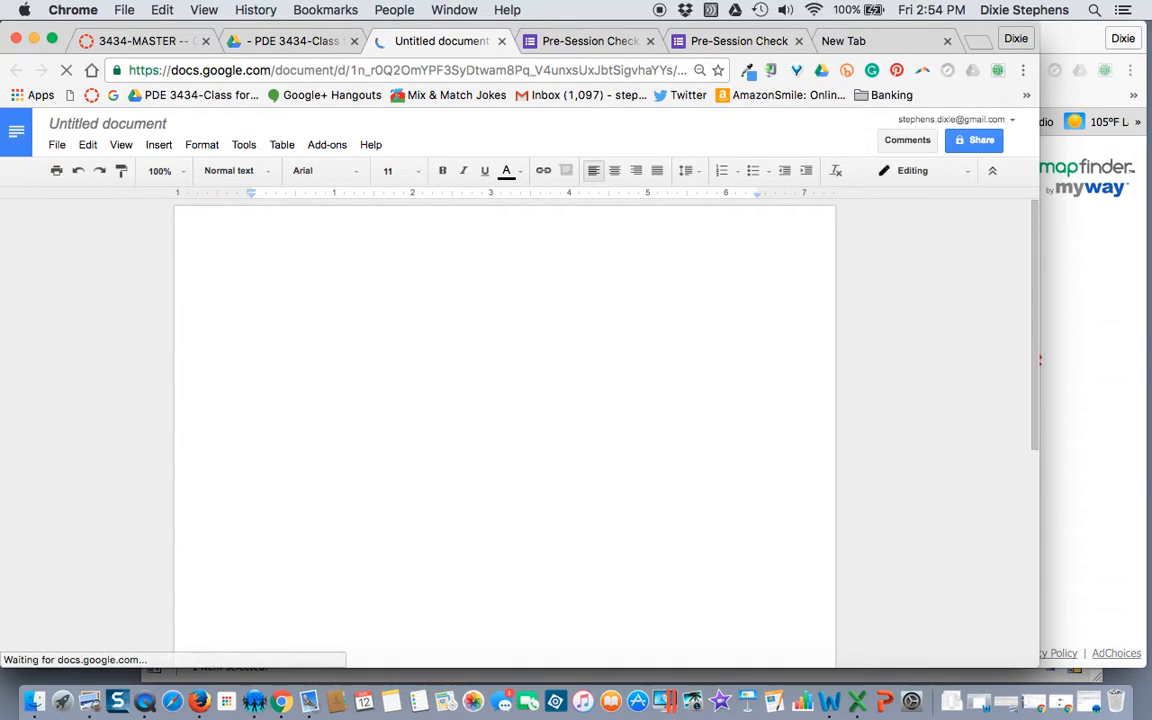
pyautogui.write('URL ')
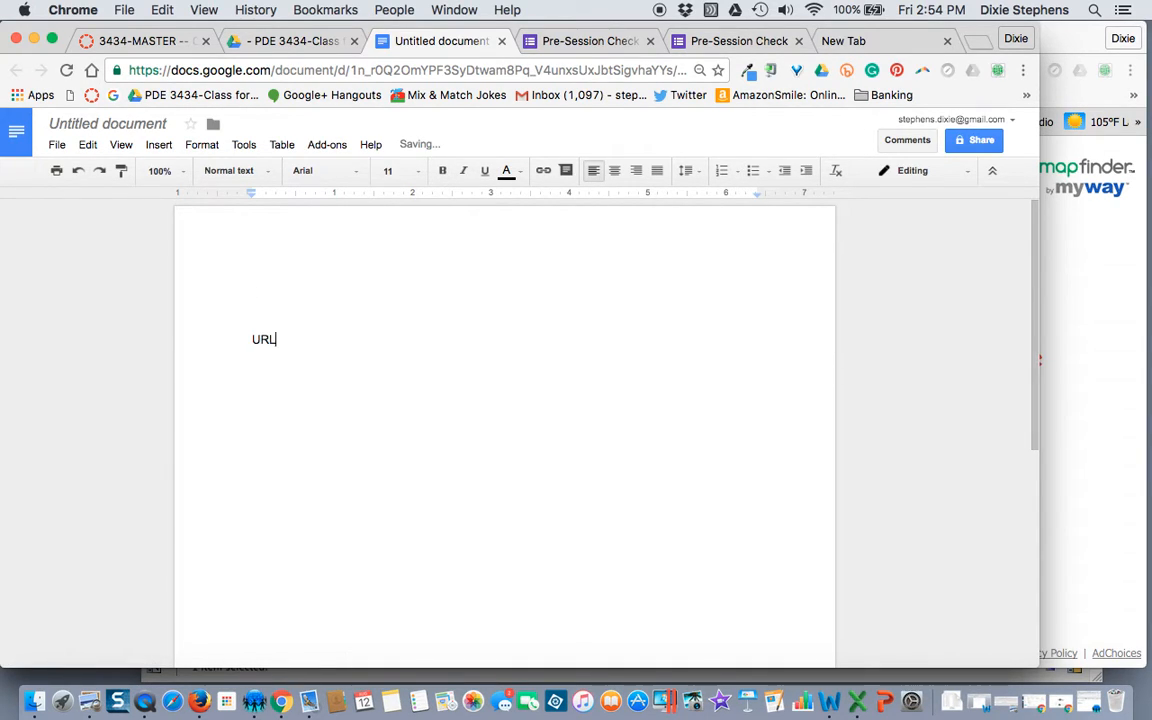
pyautogui.write('to form:')
pyautogui.press('Return')
pyautogui.press('super+v')
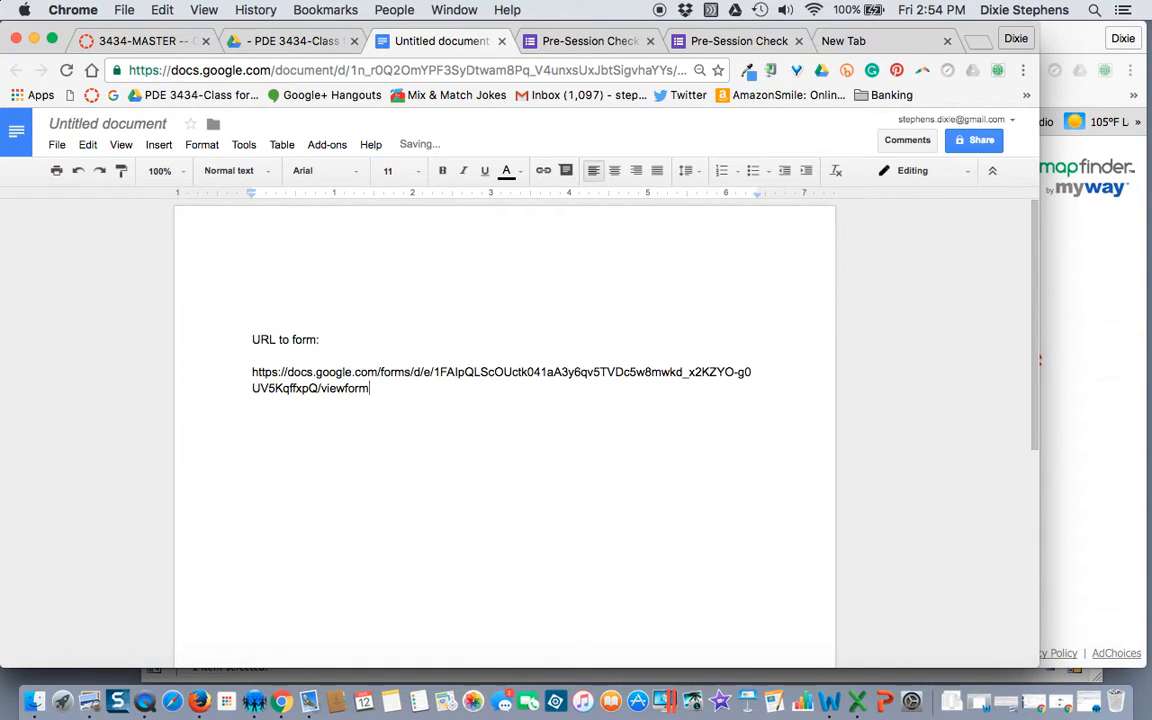
pyautogui.press('Return')
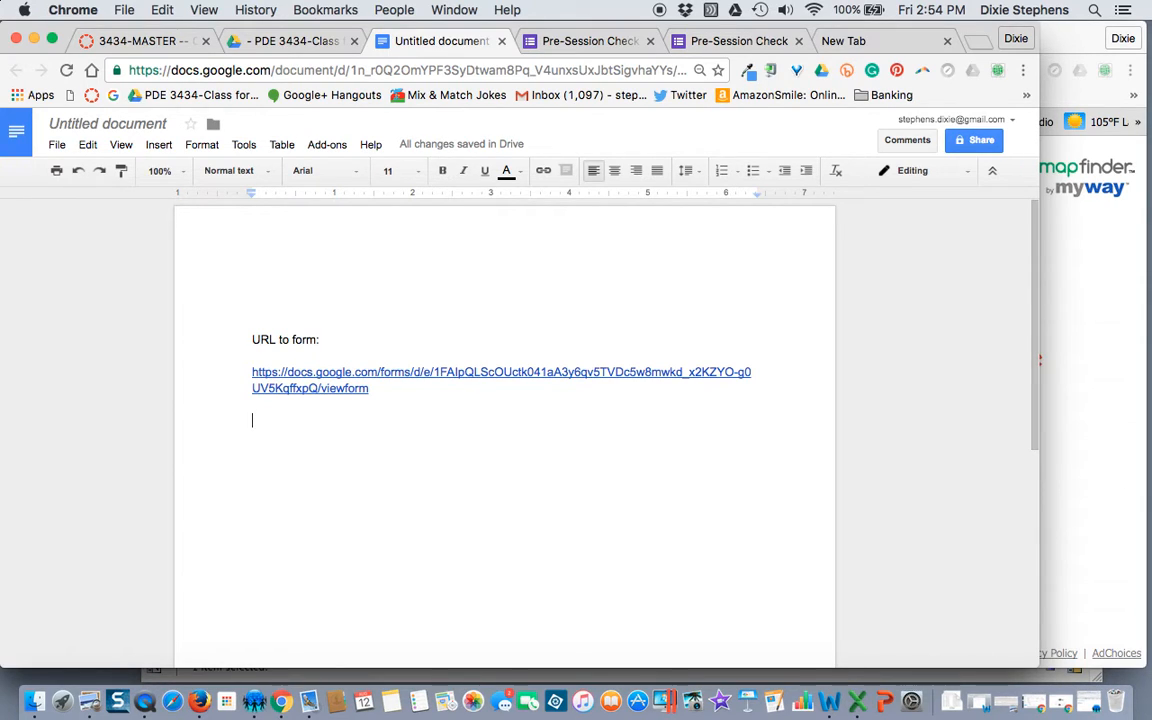
# Step: Shorten the form link and paste the goo.gl URL on a new line below the full link
pyautogui.click(580, 41)
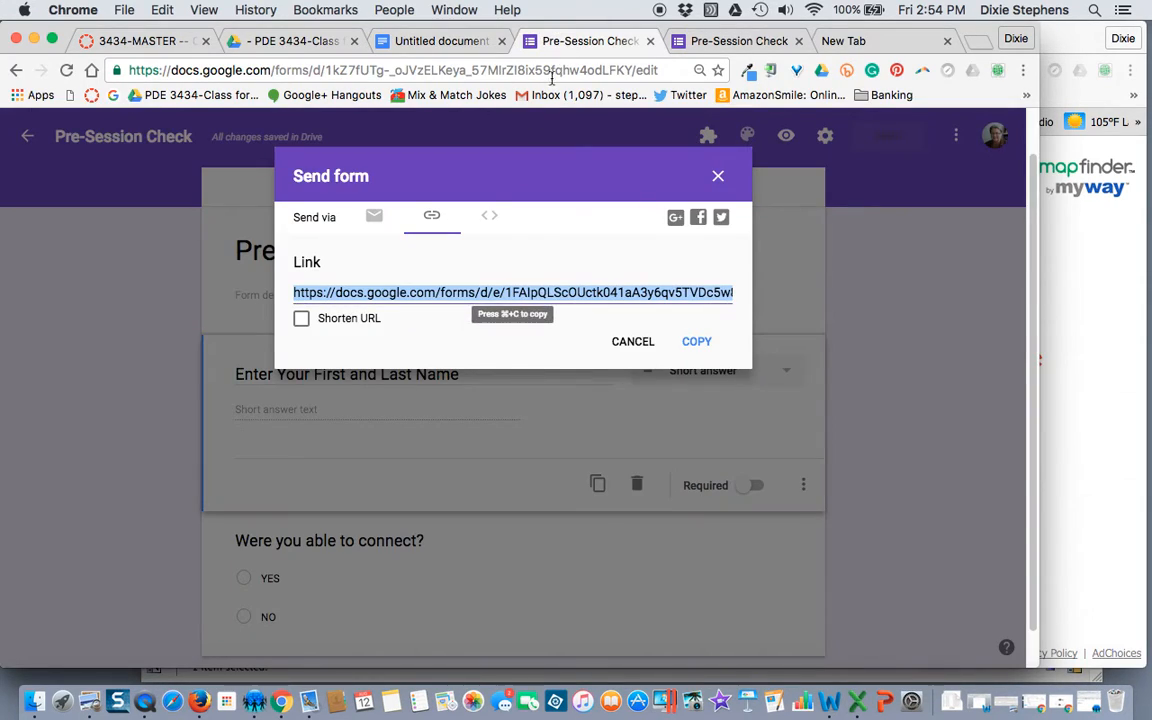
pyautogui.click(303, 322)
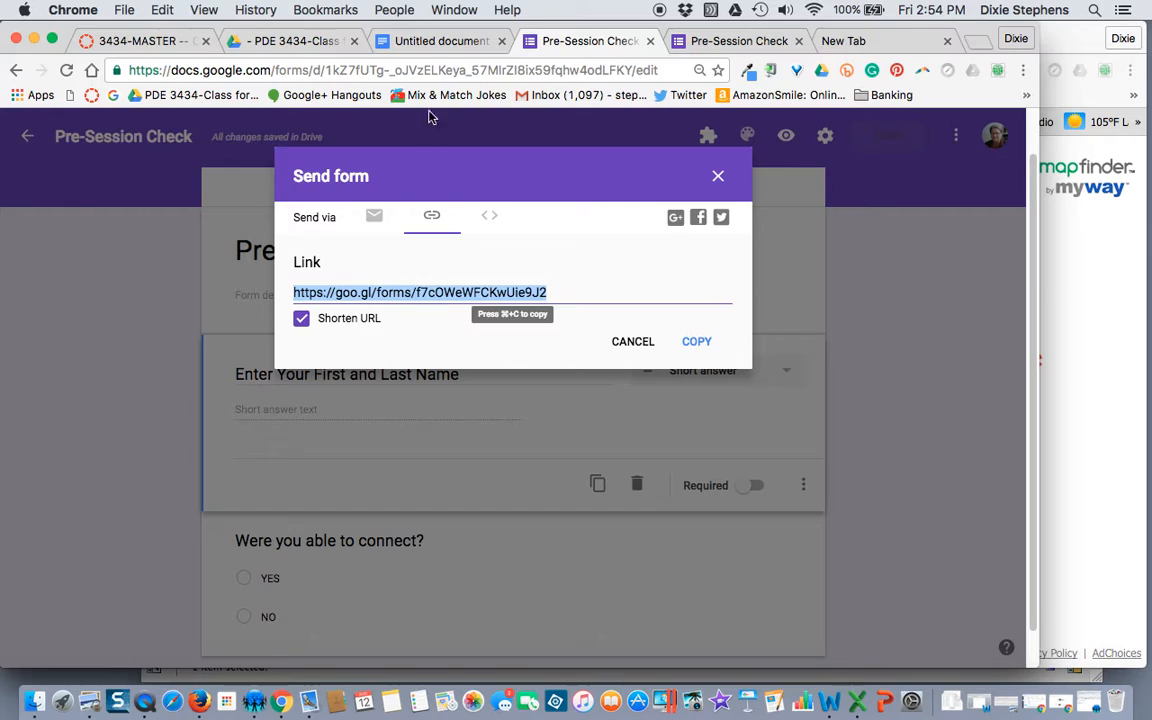
pyautogui.click(442, 42)
pyautogui.press('Return')
pyautogui.press('super+v')
pyautogui.press('Return')
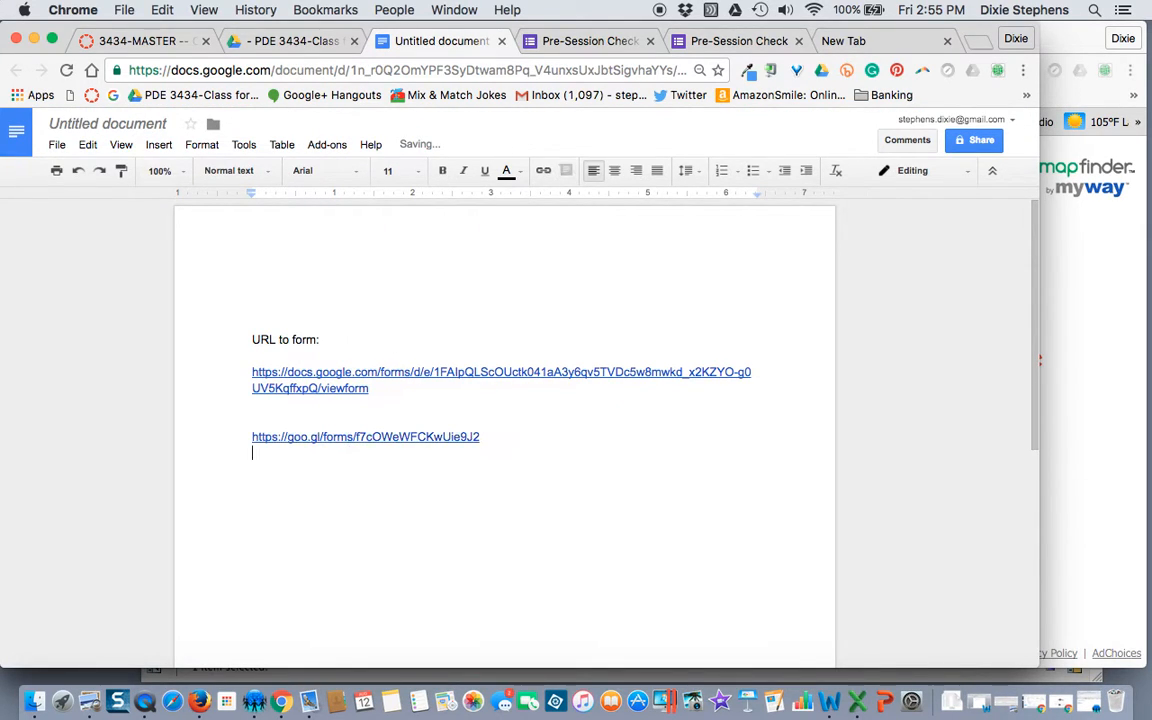
pyautogui.click(256, 703)
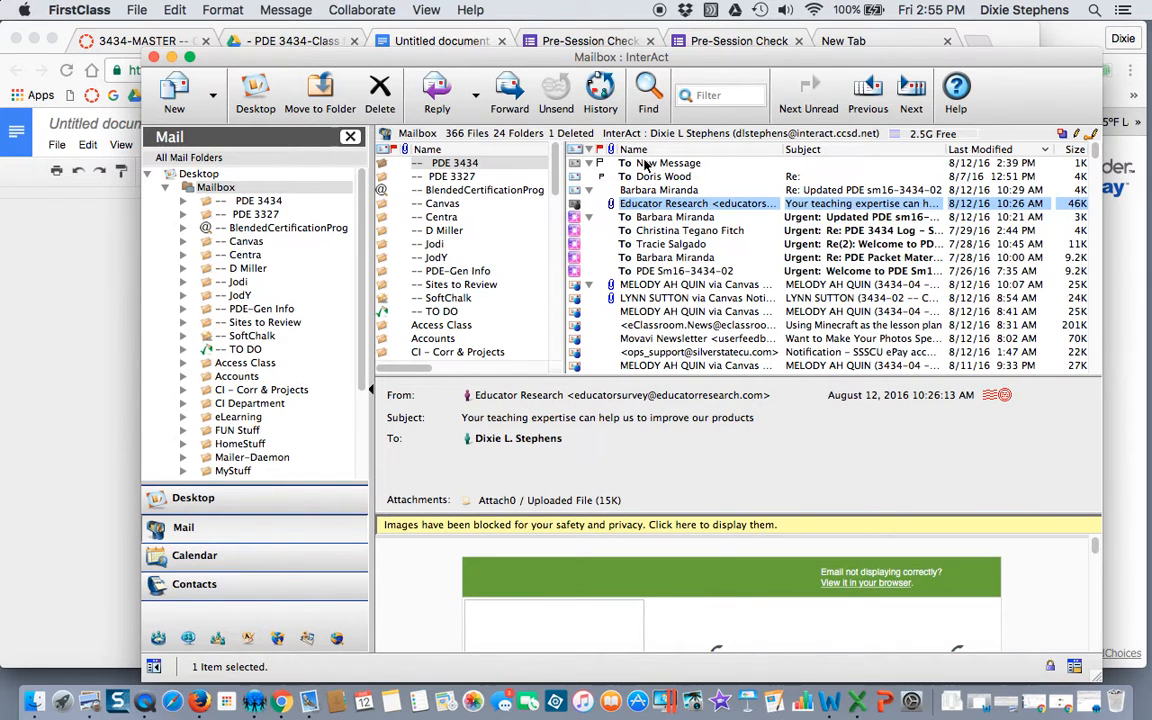
# Step: Start a new FirstClass message, paste the new goo.gl link, and delete the old link above it
pyautogui.doubleClick(645, 163)
pyautogui.click(95, 348)
pyautogui.click(338, 351)
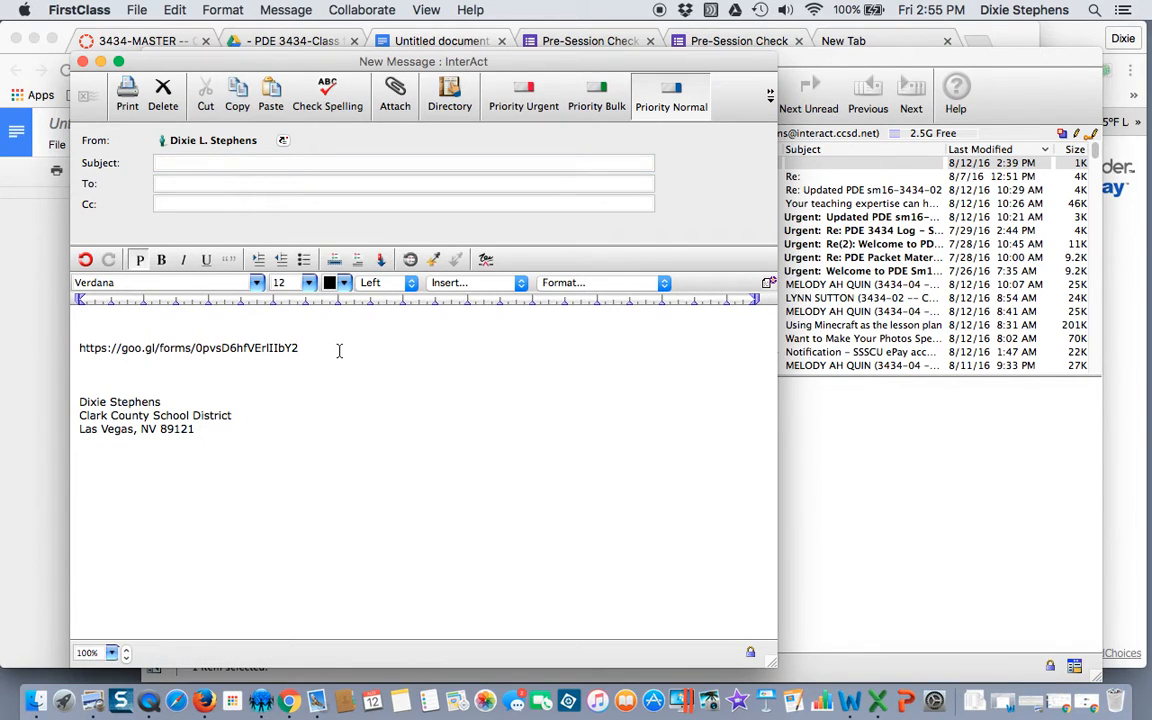
pyautogui.press('Return')
pyautogui.press('Return')
pyautogui.press('super+v')
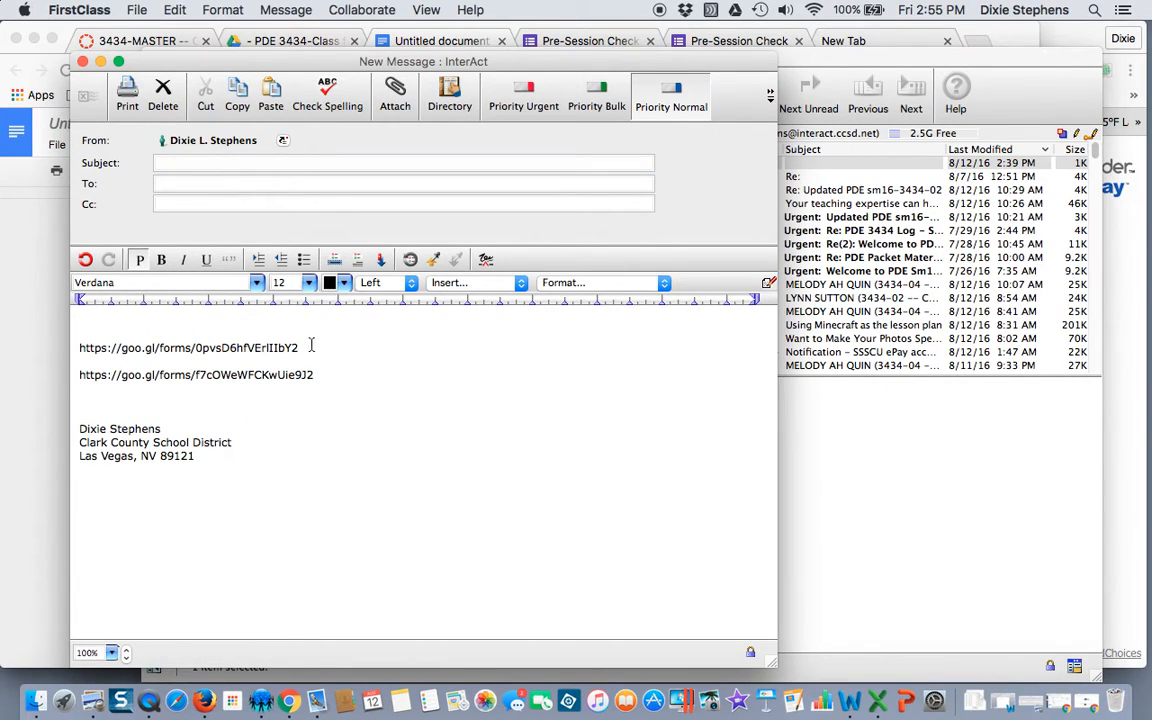
pyautogui.moveTo(300, 348); pyautogui.dragTo(62, 337)
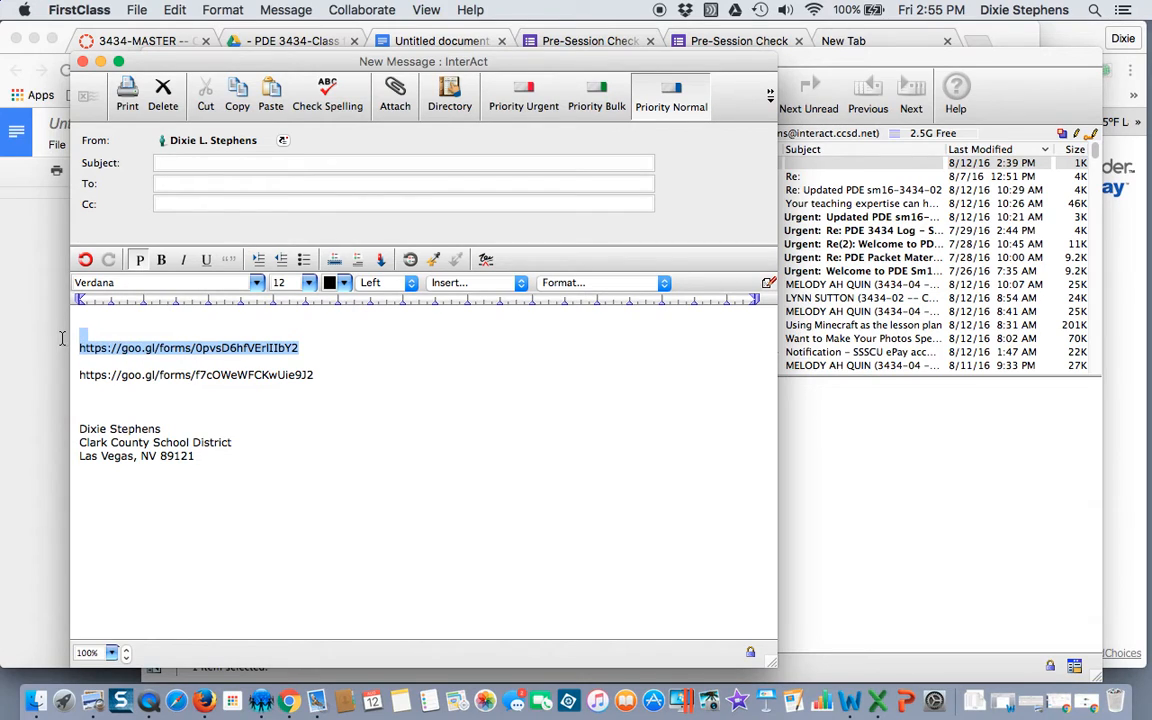
pyautogui.press('BackSpace')
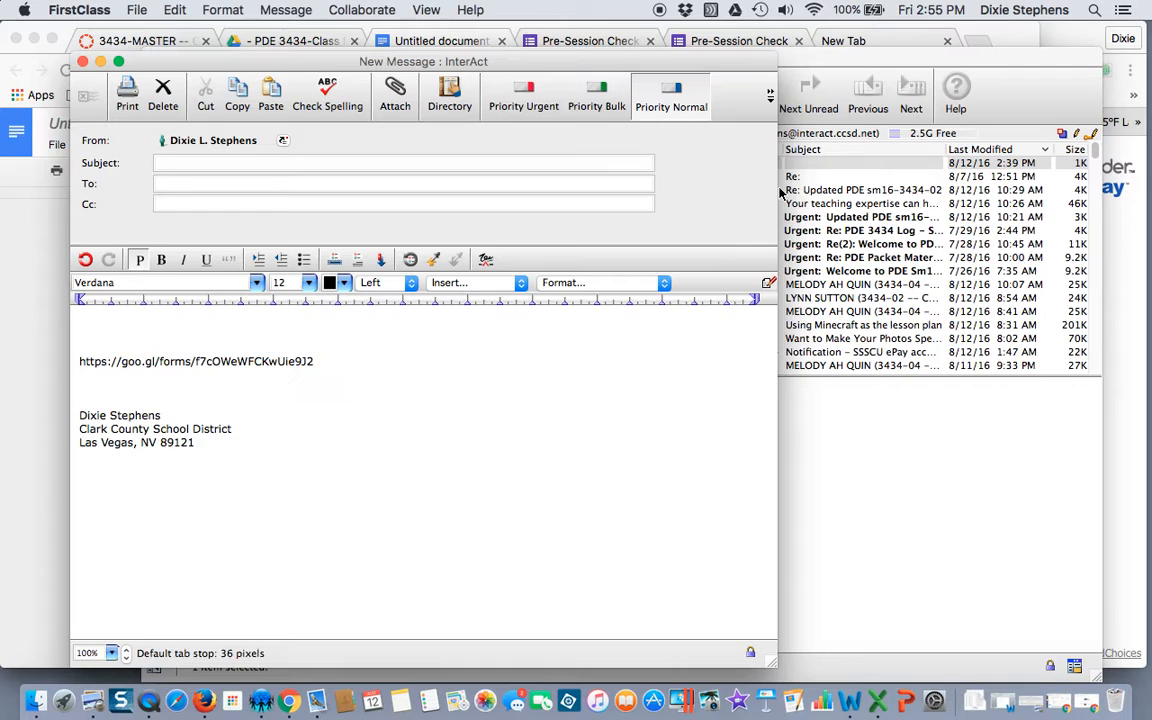
# Step: Return to the form's Send dialog and show its embed HTML option
pyautogui.click(1013, 37)
pyautogui.click(1014, 38)
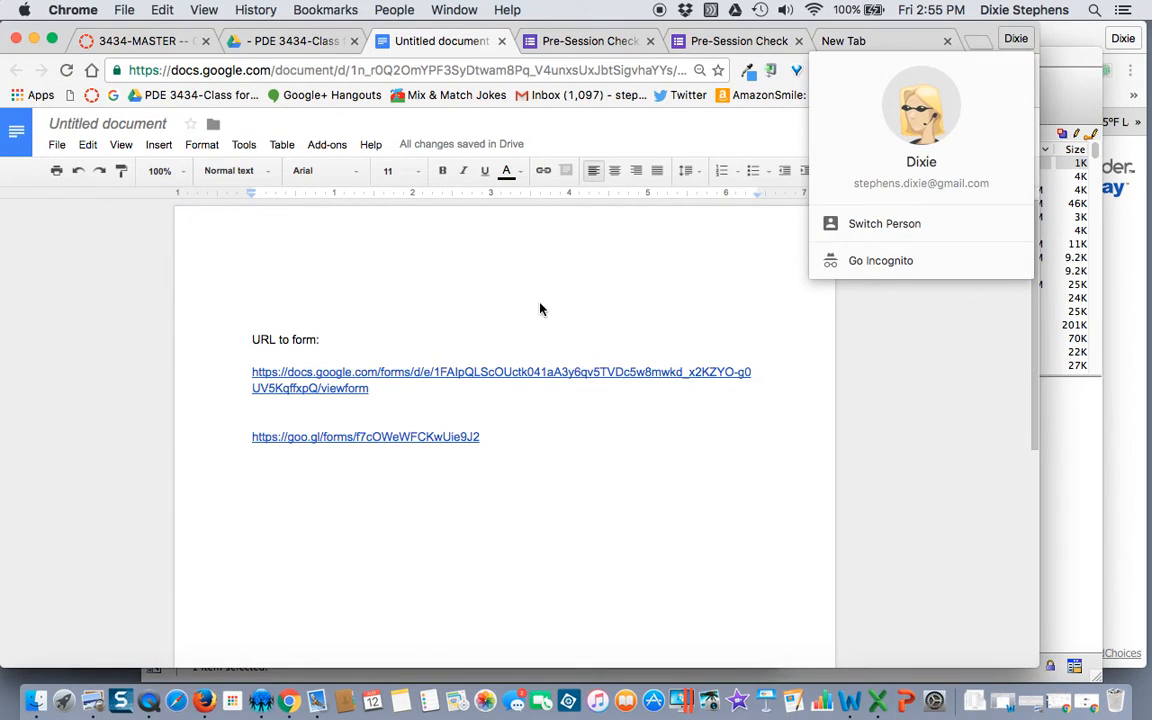
pyautogui.click(560, 45)
pyautogui.click(438, 218)
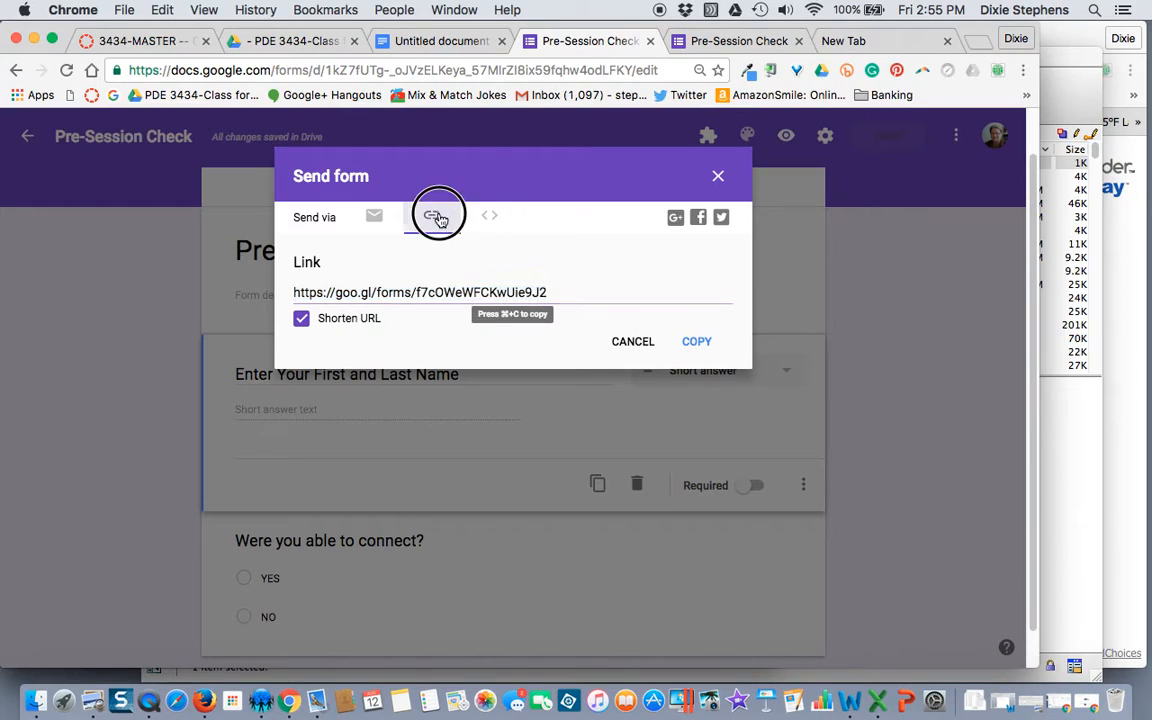
pyautogui.click(491, 220)
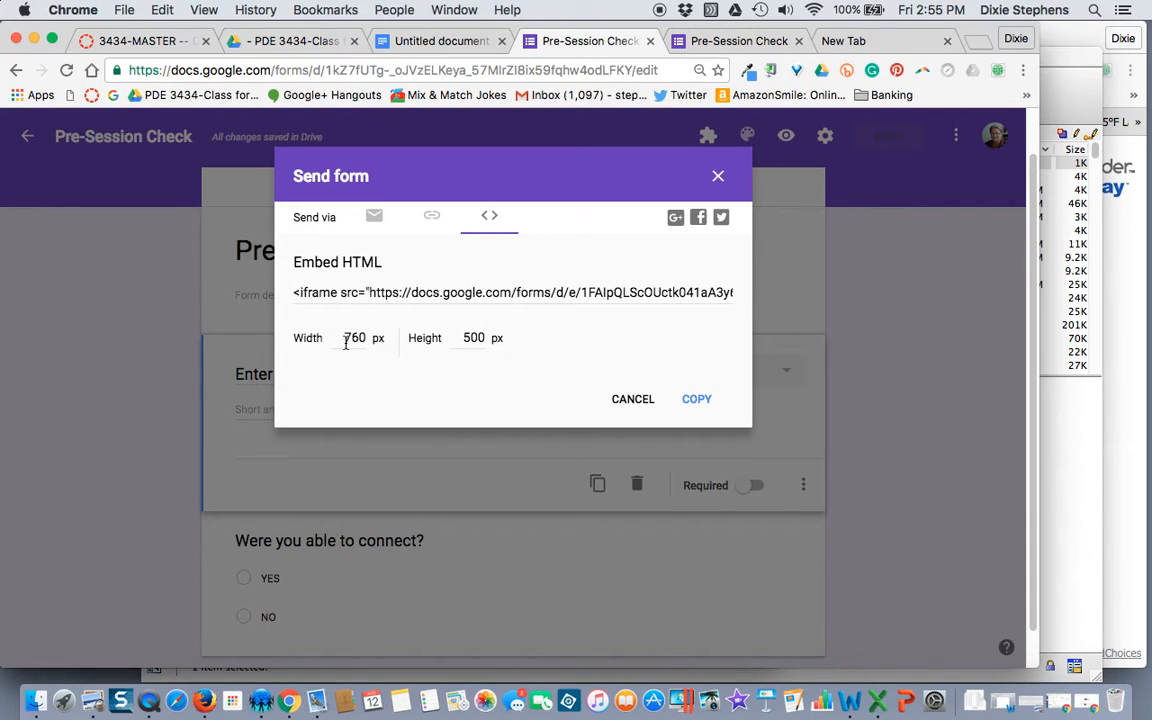
# Step: Change the embed height to 700 and copy the 760×700 embed code
pyautogui.click(467, 338)
pyautogui.press('BackSpace')
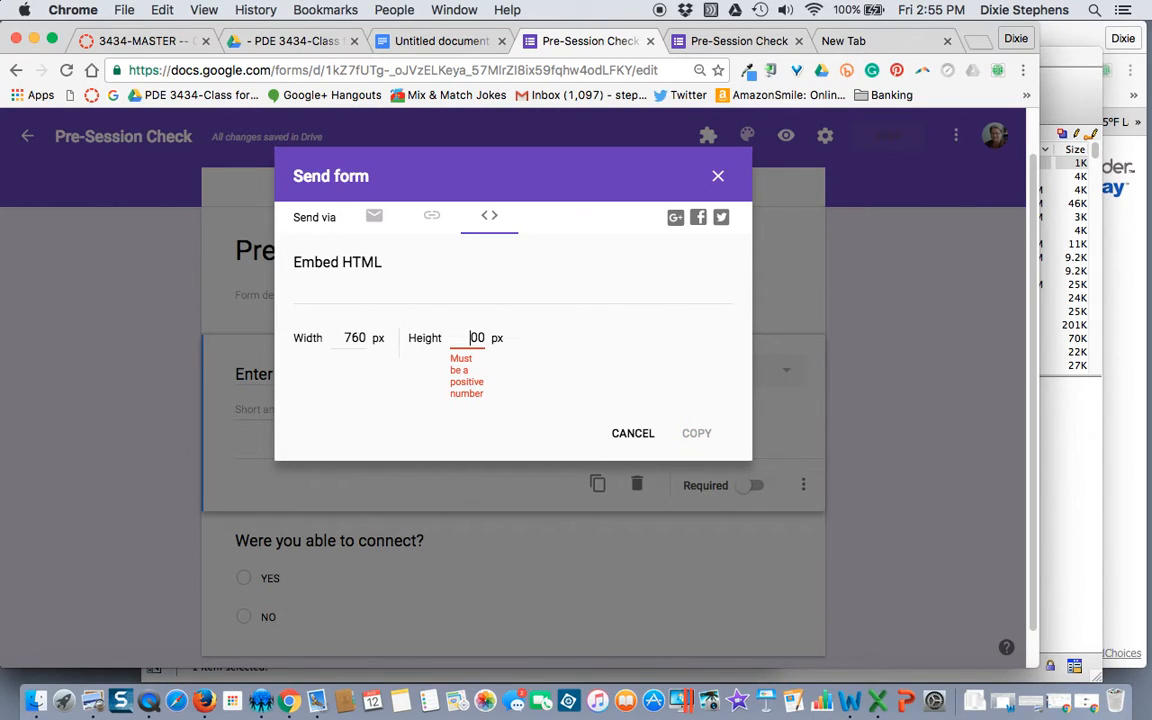
pyautogui.write('7')
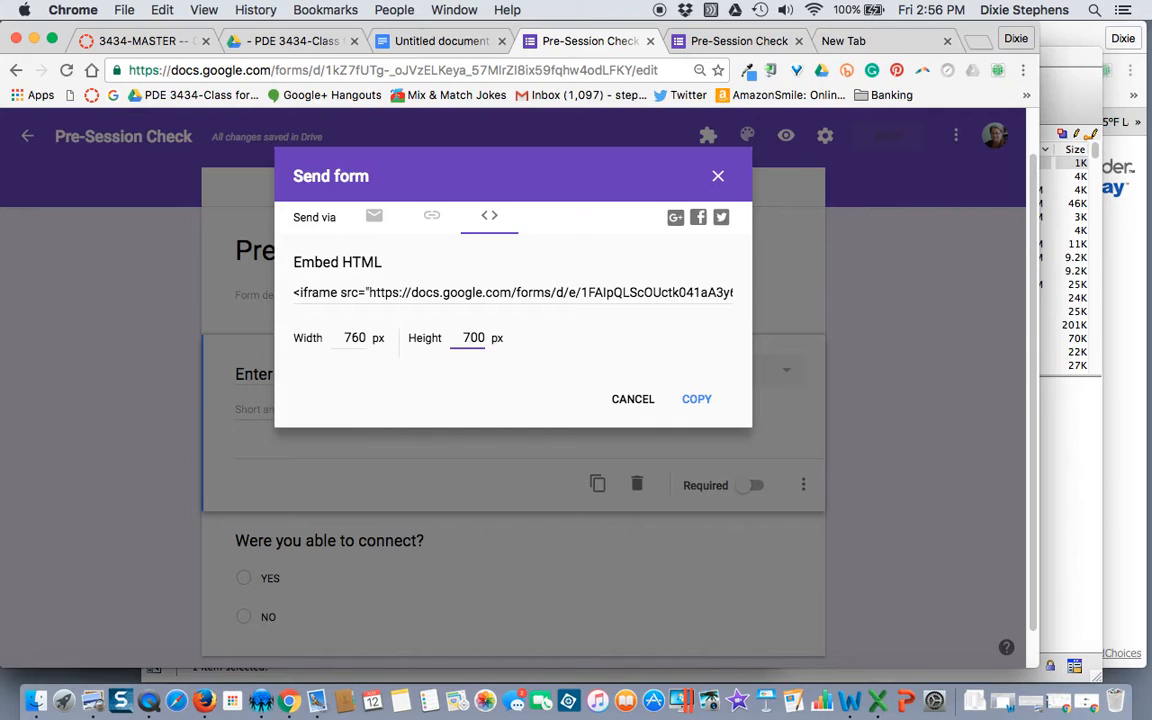
pyautogui.click(700, 399)
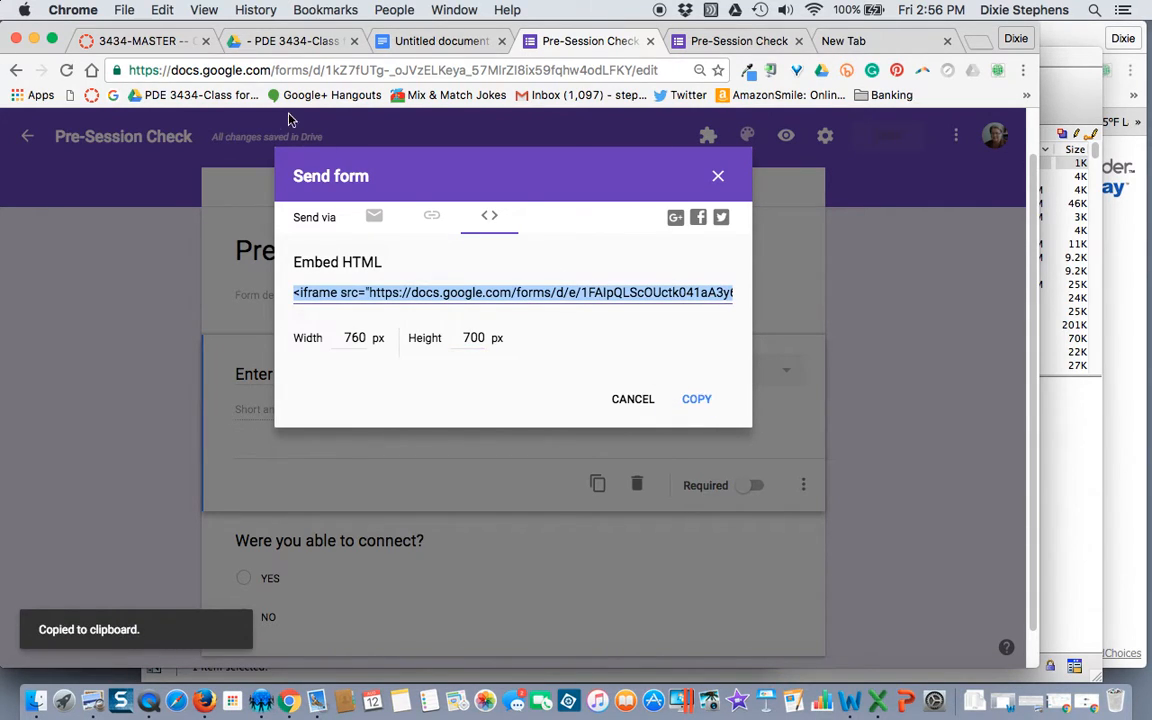
pyautogui.click(148, 42)
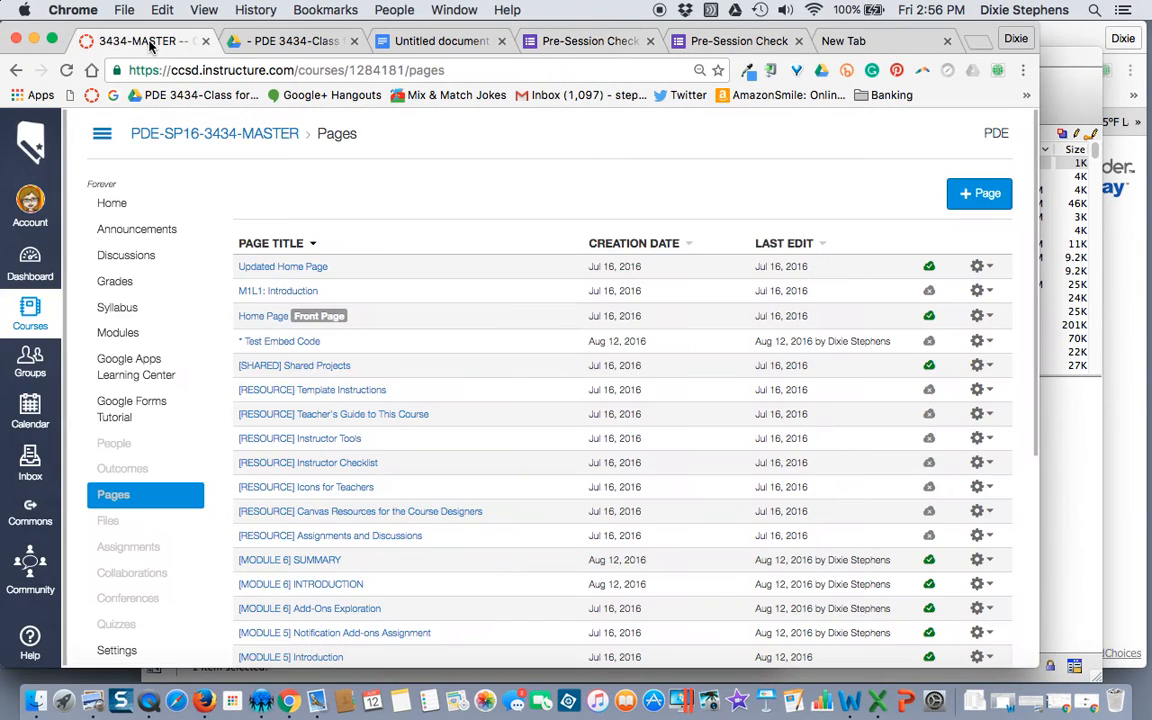
# Step: Edit the Test Embed Code page, paste the embed code, then cut it back out of the rich text
pyautogui.click(271, 344)
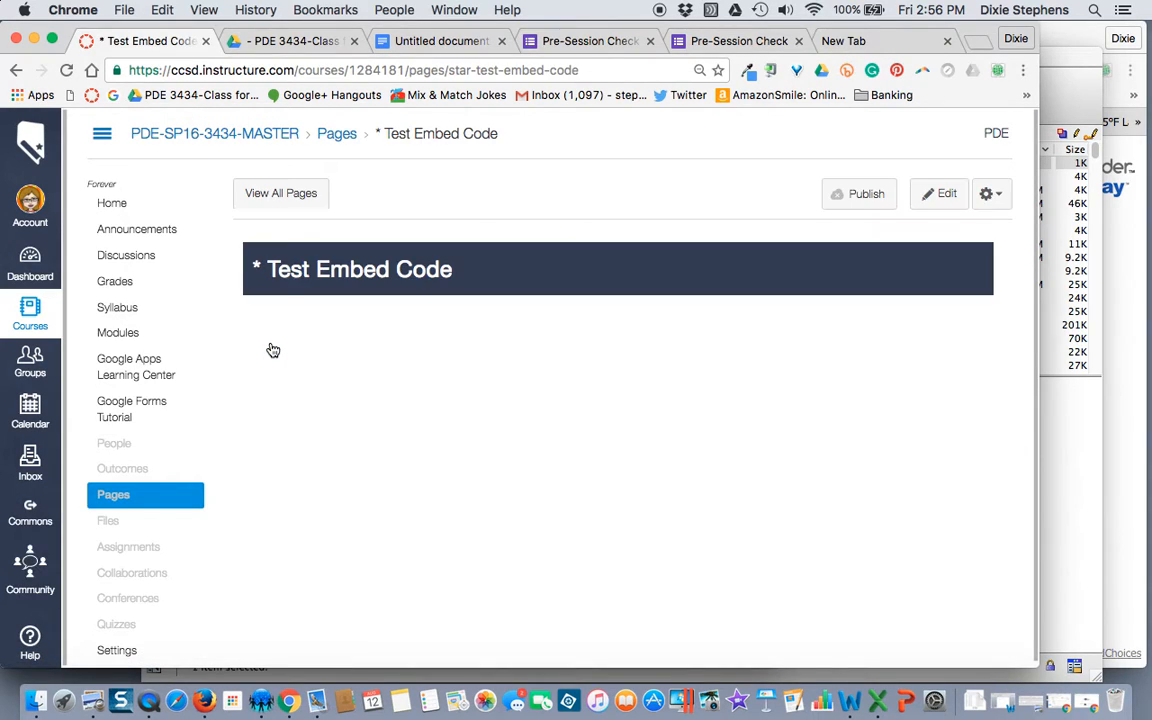
pyautogui.click(935, 200)
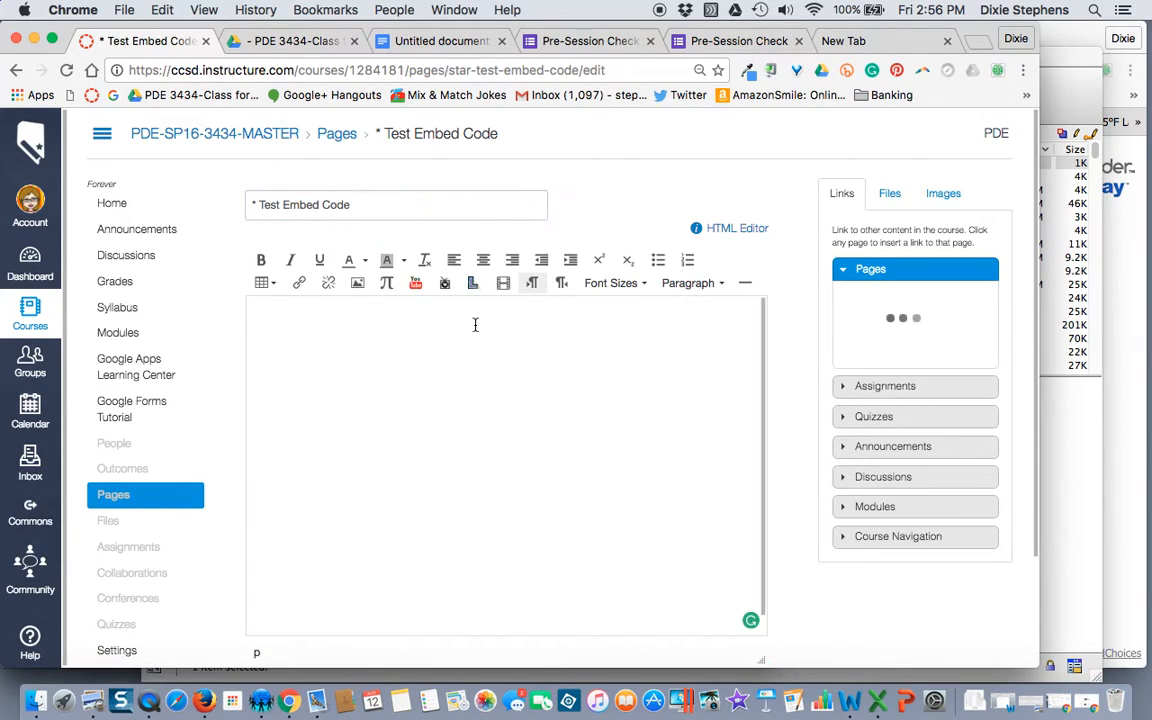
pyautogui.press('super+v')
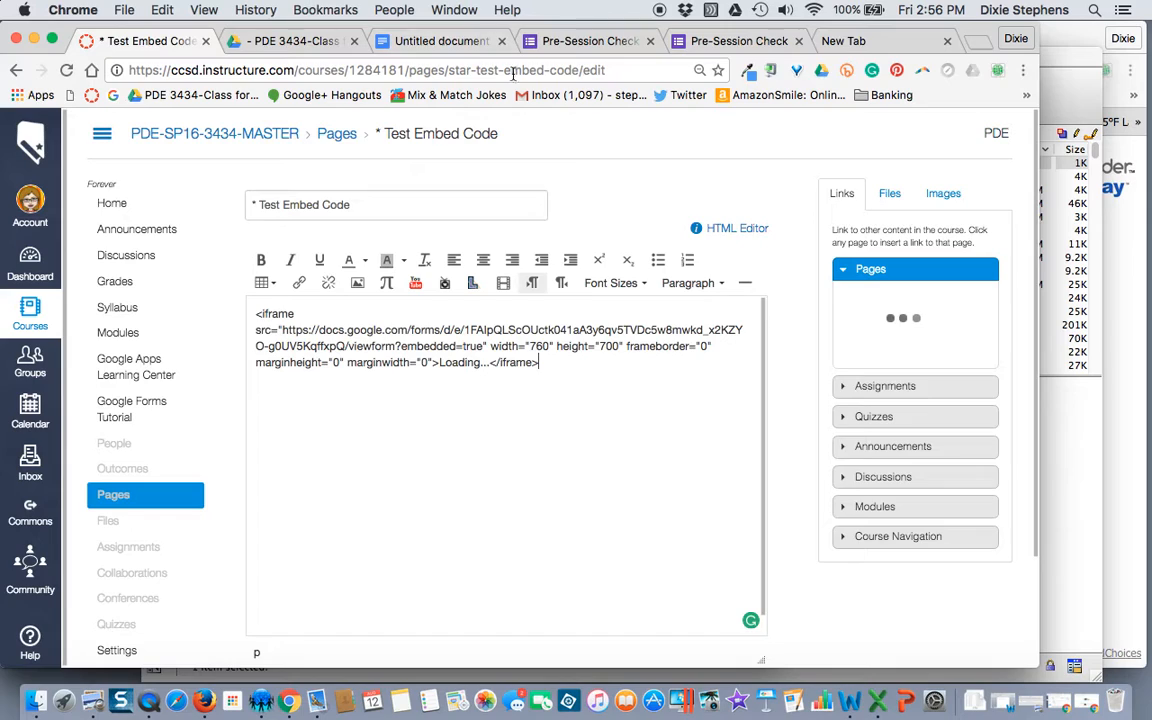
pyautogui.scroll(-2, 789, 363)
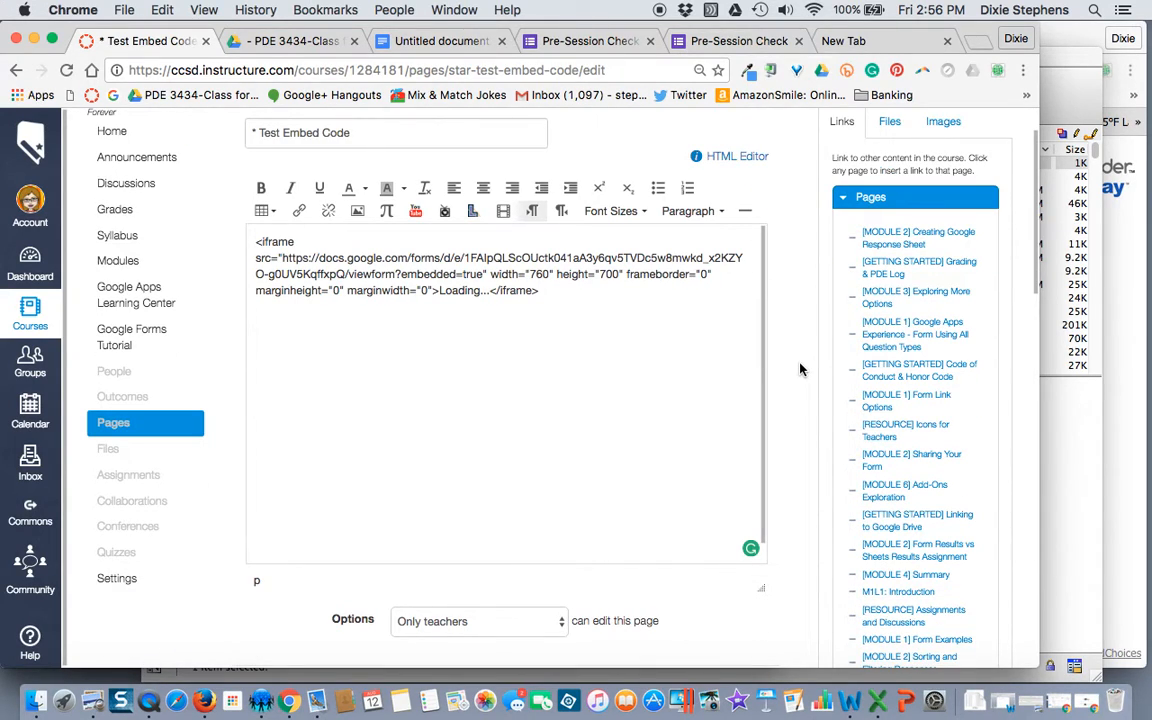
pyautogui.scroll(-1, 800, 370)
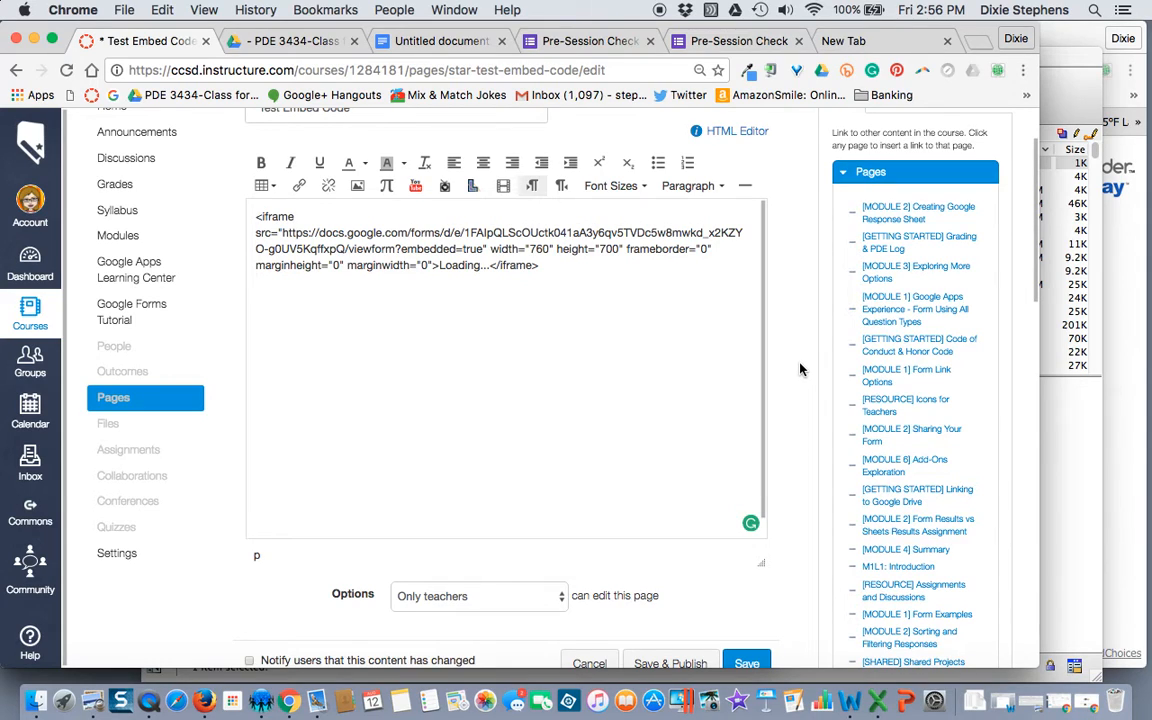
pyautogui.scroll(3, 800, 370)
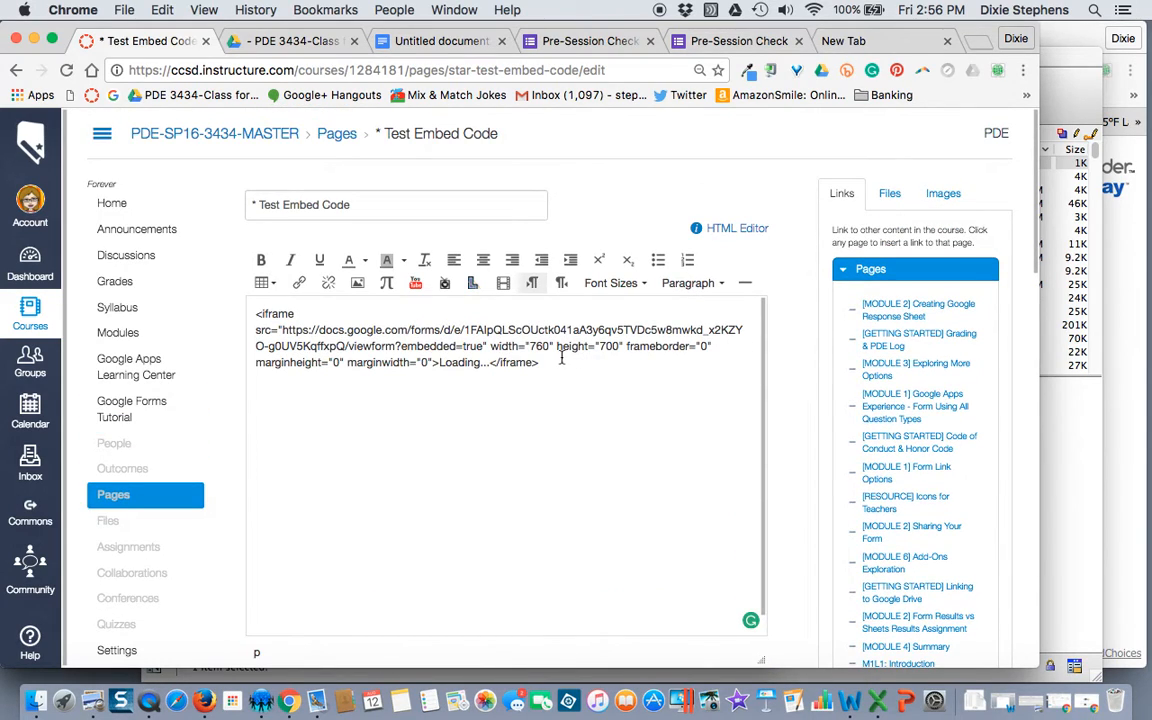
pyautogui.moveTo(540, 362); pyautogui.dragTo(252, 315)
pyautogui.hotkey('ctrl', 'x')
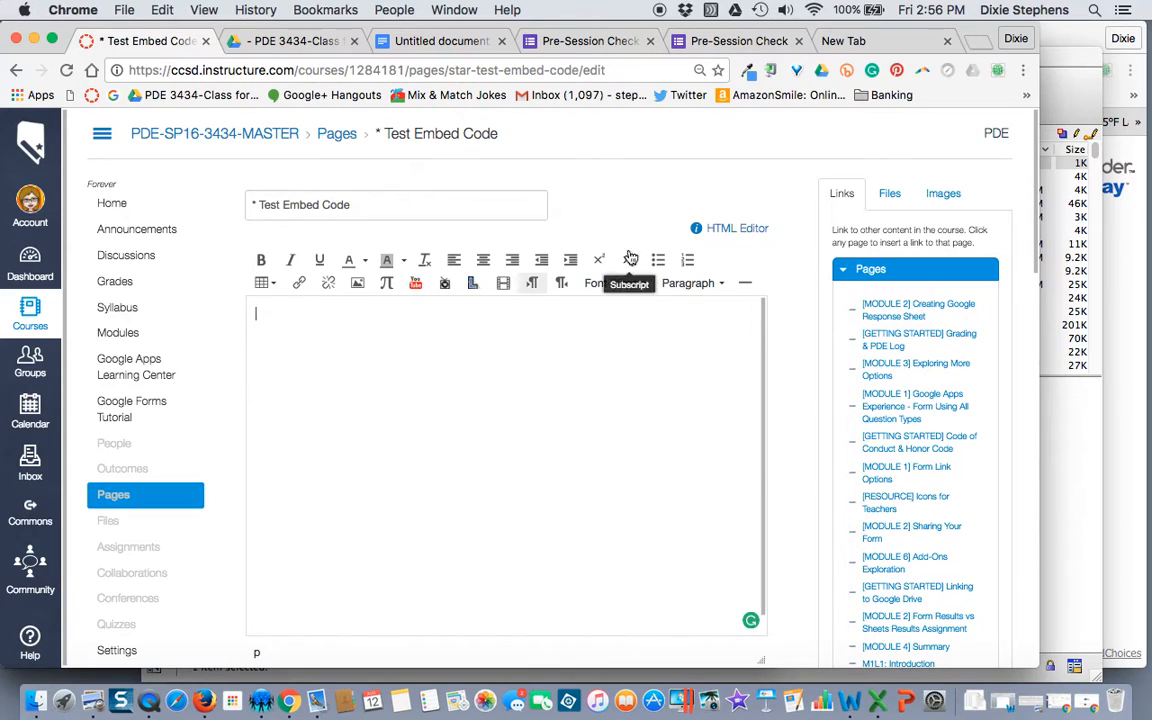
# Step: Paste the iframe code into the page's HTML Editor and return to the Rich Content Editor
pyautogui.click(722, 230)
pyautogui.click(481, 276)
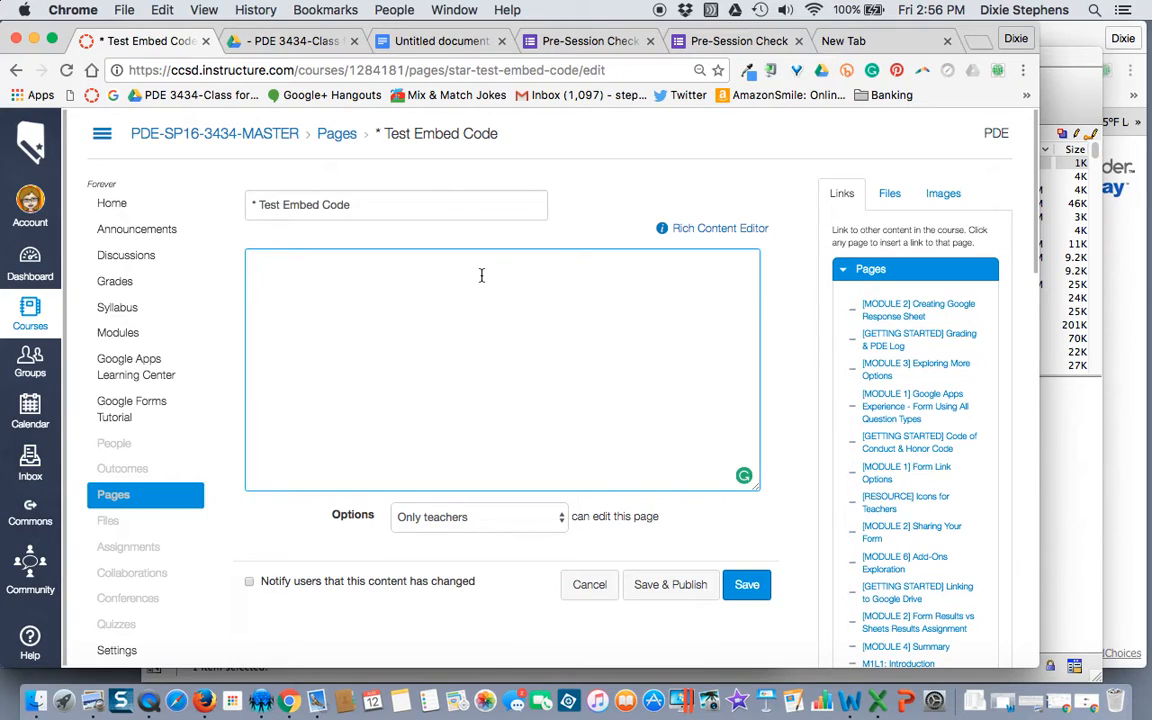
pyautogui.hotkey('ctrl', 'v')
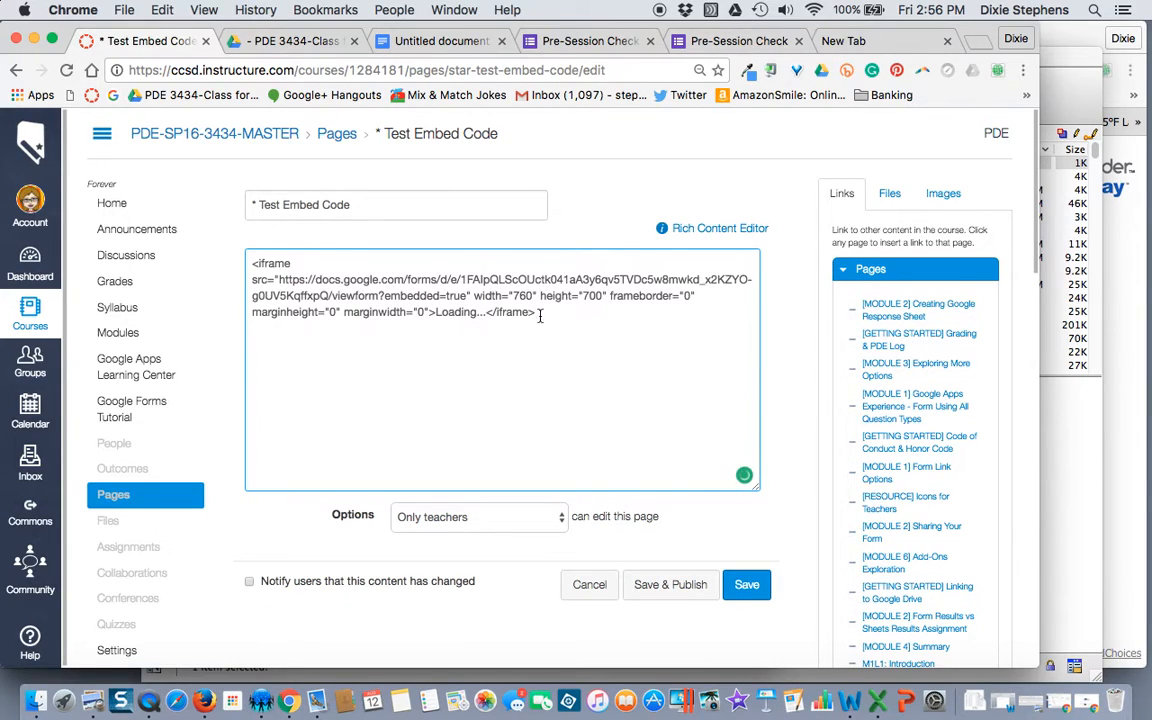
pyautogui.click(704, 230)
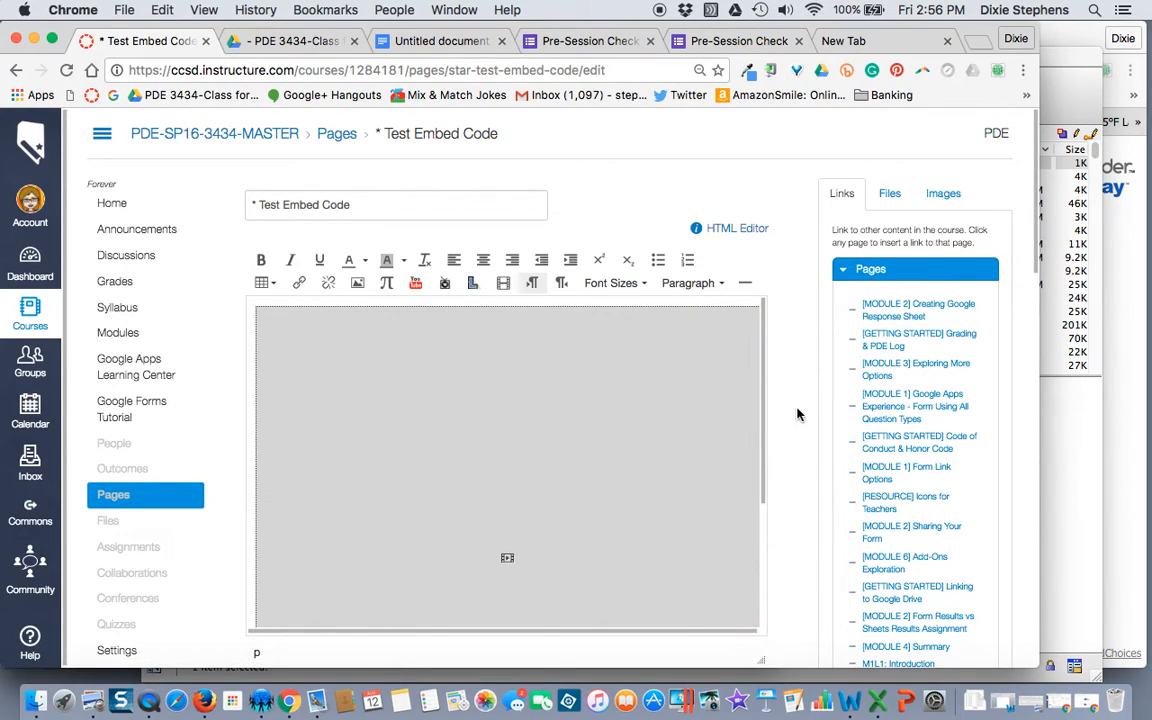
pyautogui.scroll(-3, 797, 412)
# Step: Save the Test Embed Code page, check the embedded Pre-Session Check form, and return to Google Forms
pyautogui.click(747, 453)
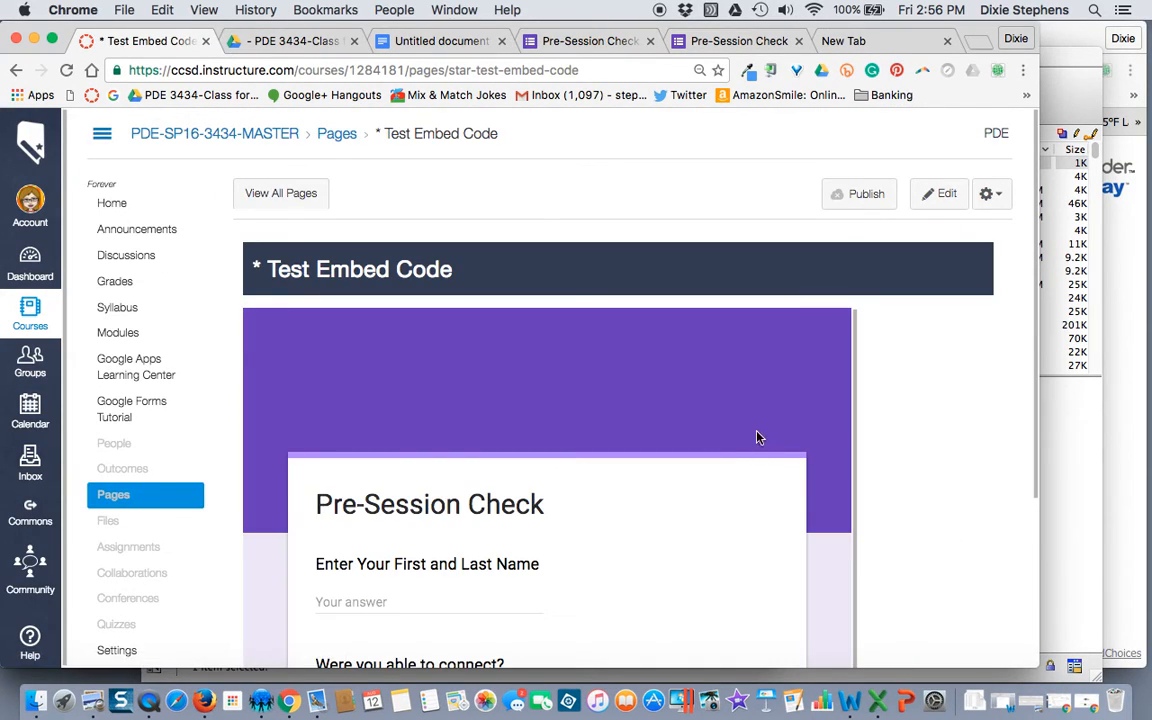
pyautogui.scroll(-5, 757, 437)
pyautogui.scroll(-3, 757, 437)
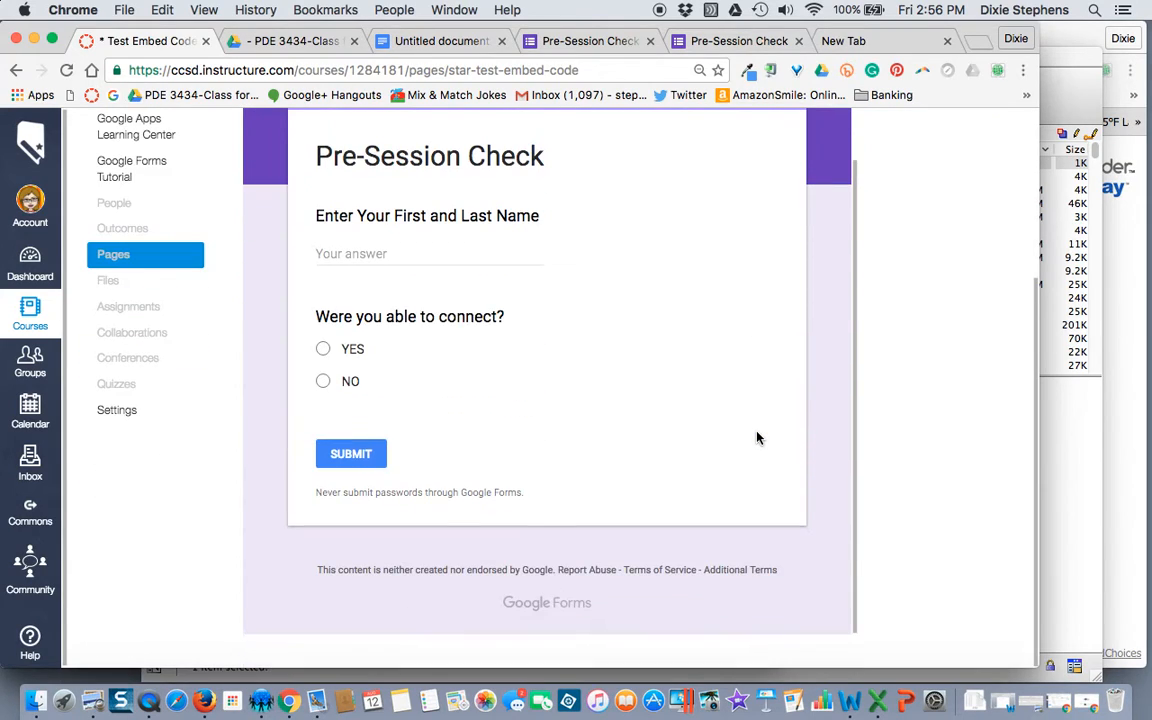
pyautogui.scroll(10, 757, 437)
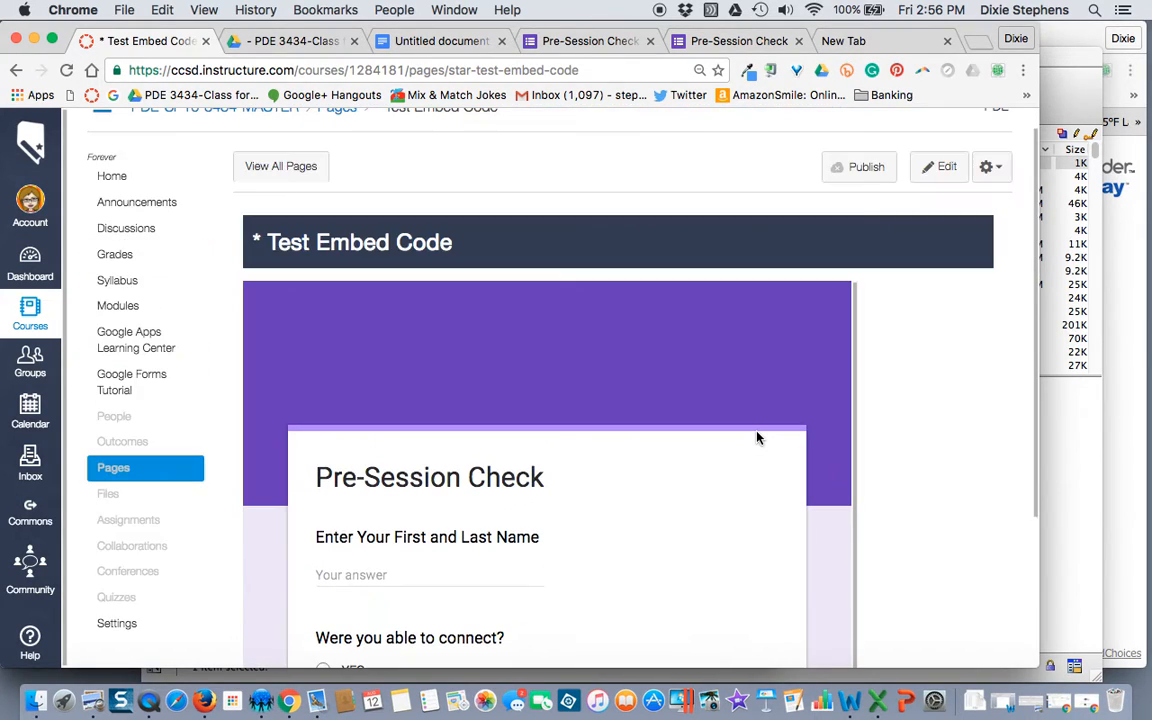
pyautogui.scroll(-5, 779, 411)
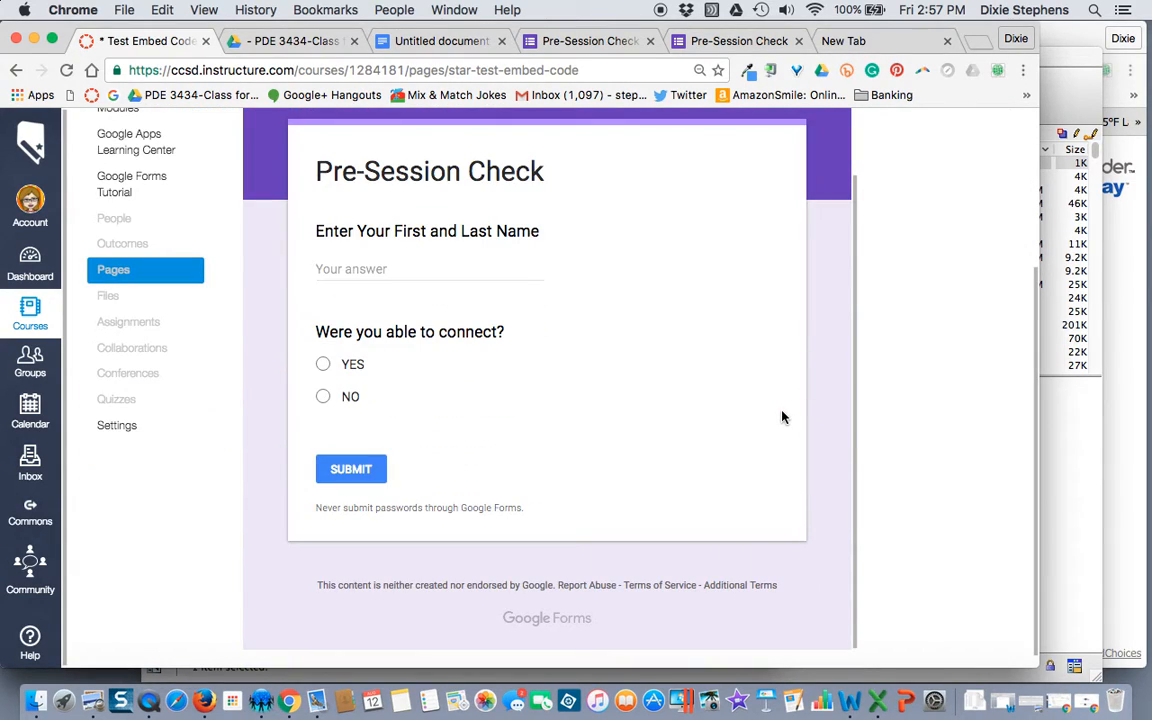
pyautogui.scroll(7, 783, 417)
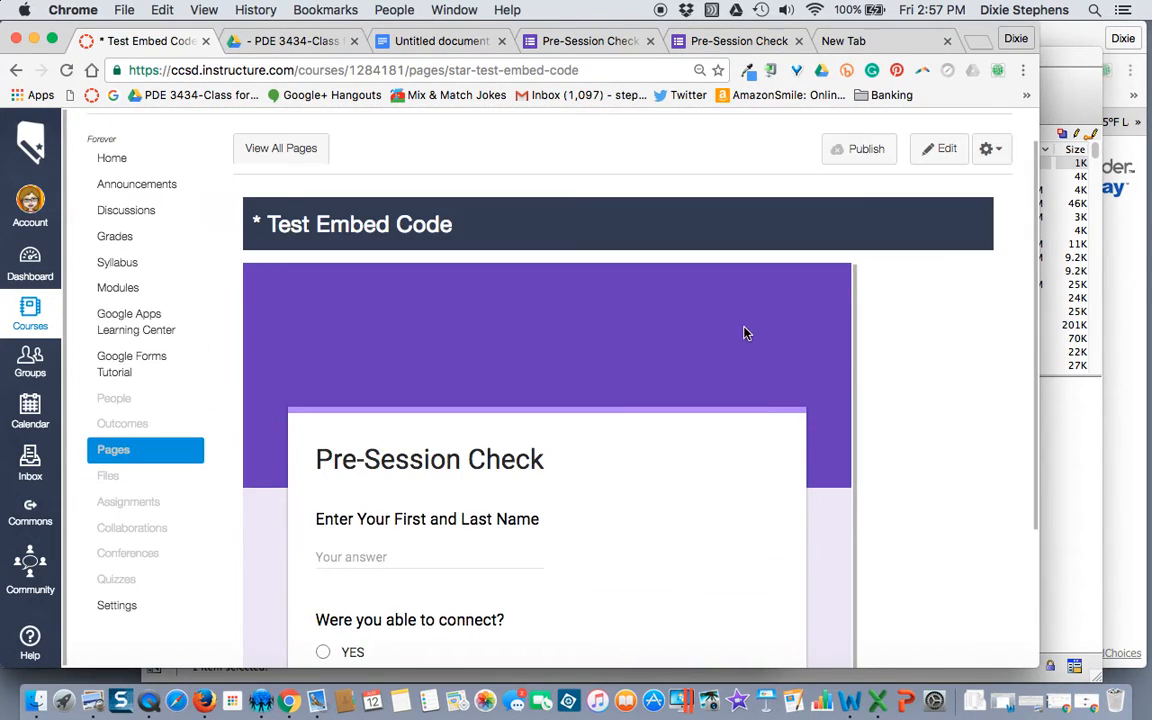
pyautogui.click(556, 41)
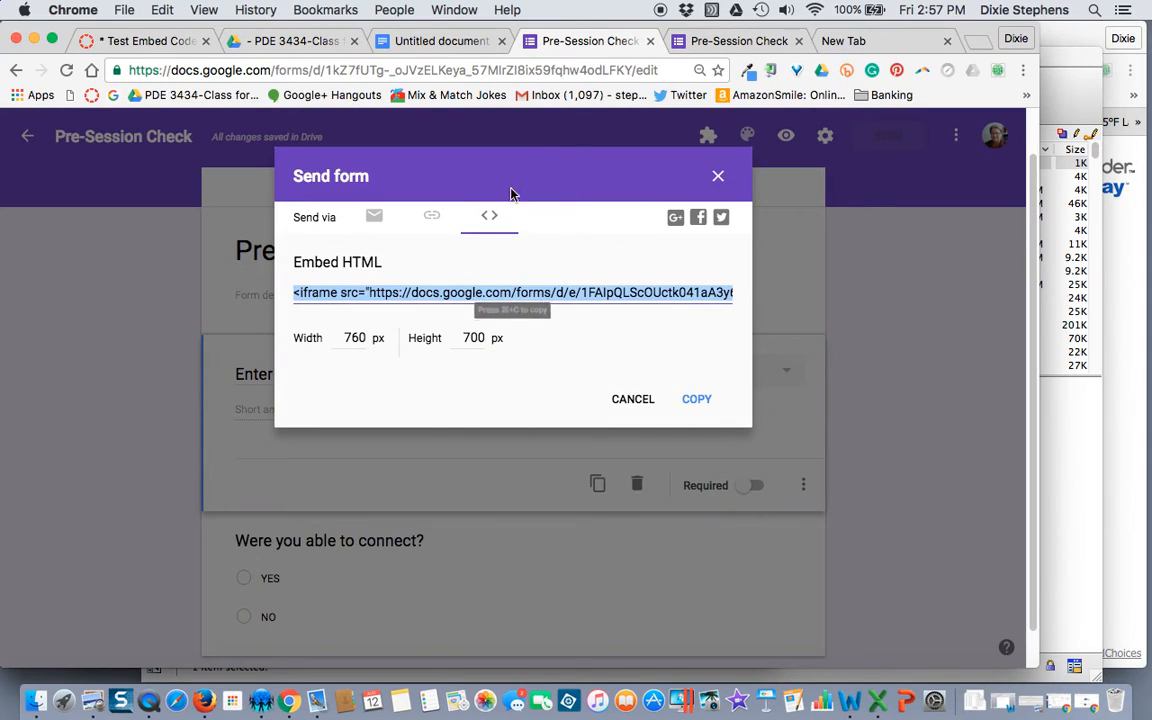
# Step: Turn off Shorten URL so the Send form link shows the full-length address, then switch to the email option
pyautogui.click(490, 216)
pyautogui.click(375, 222)
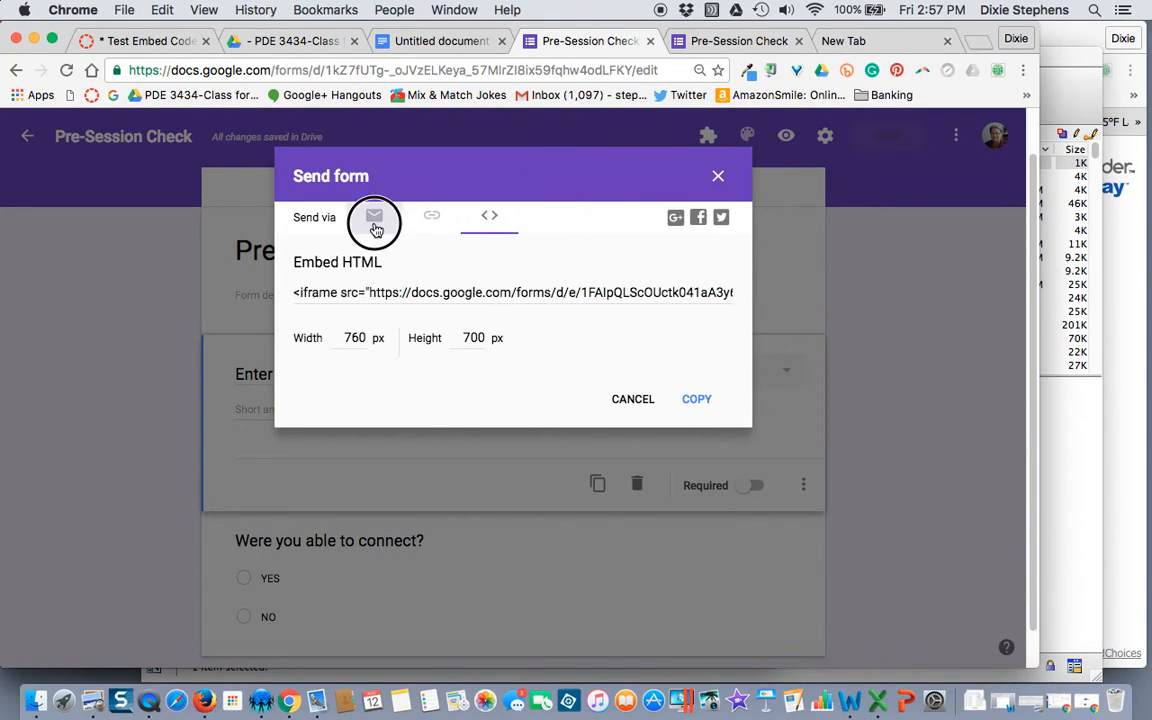
pyautogui.click(433, 220)
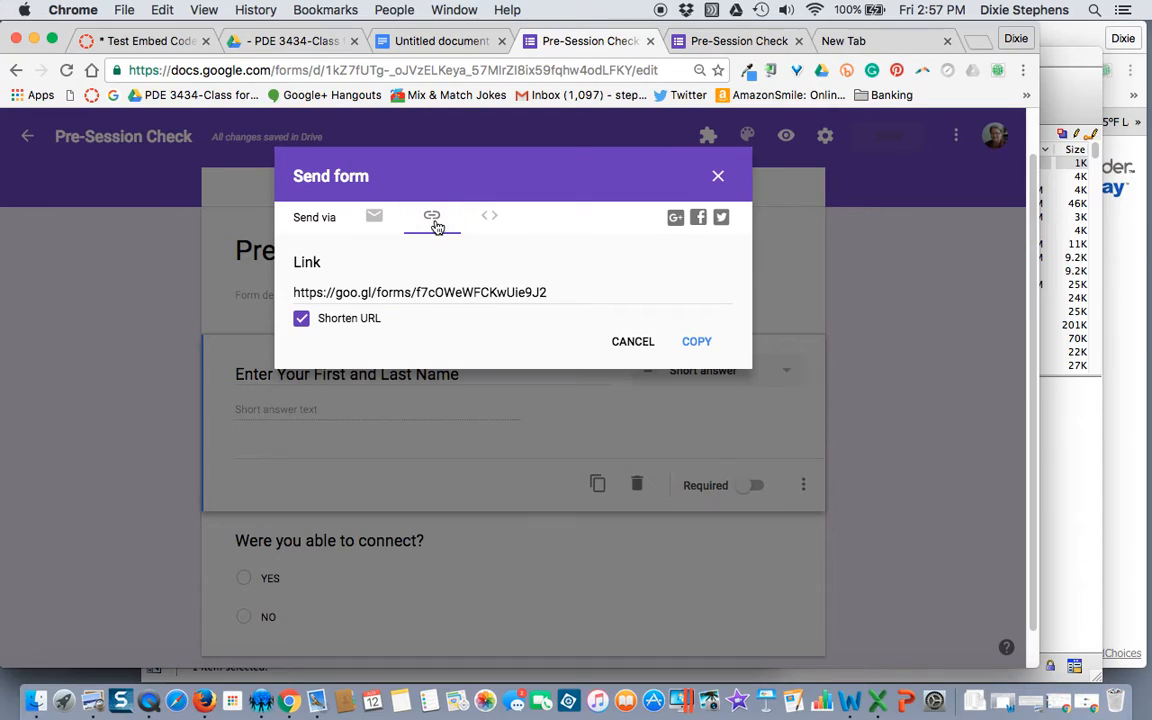
pyautogui.click(499, 224)
pyautogui.click(435, 218)
pyautogui.click(301, 319)
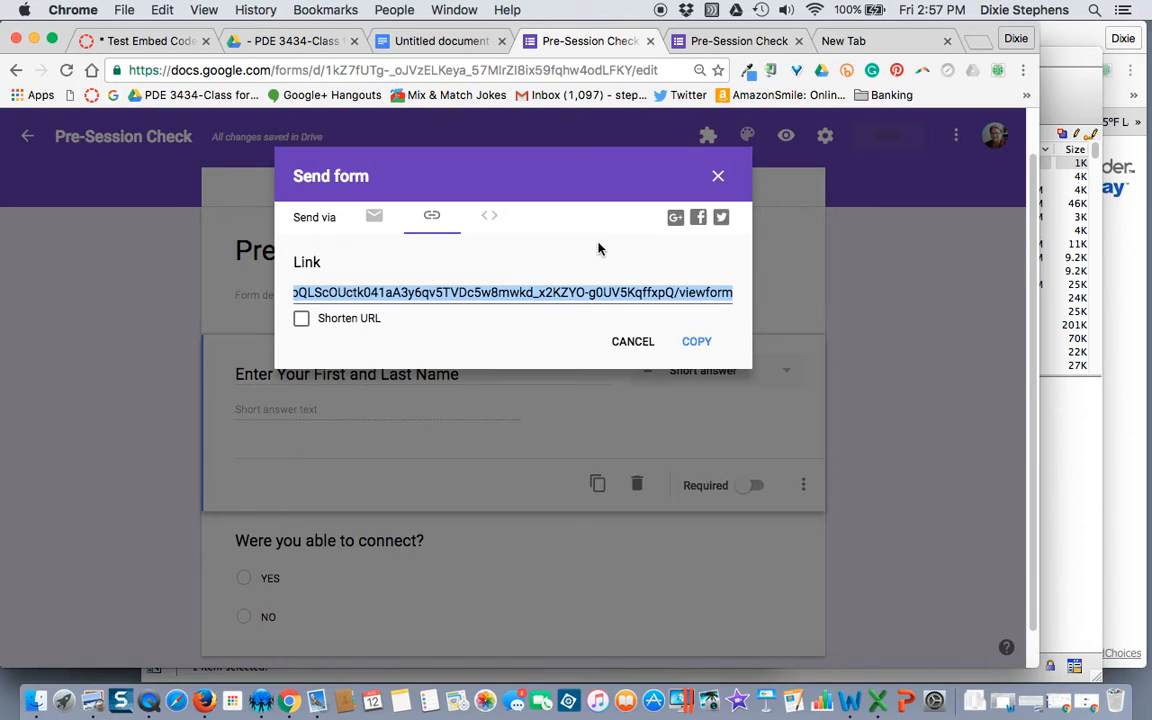
pyautogui.click(374, 220)
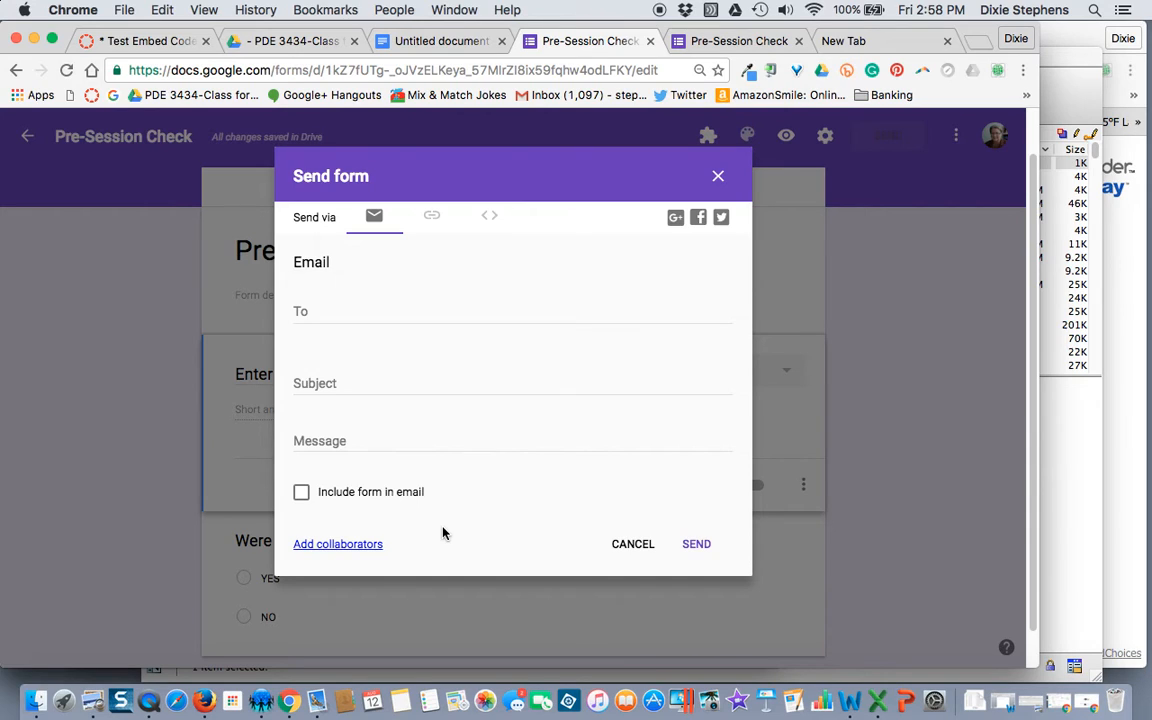
# Step: Close the Send form dialog and resize the Chrome window slightly narrower around the Pre-Session Check editor
pyautogui.click(718, 177)
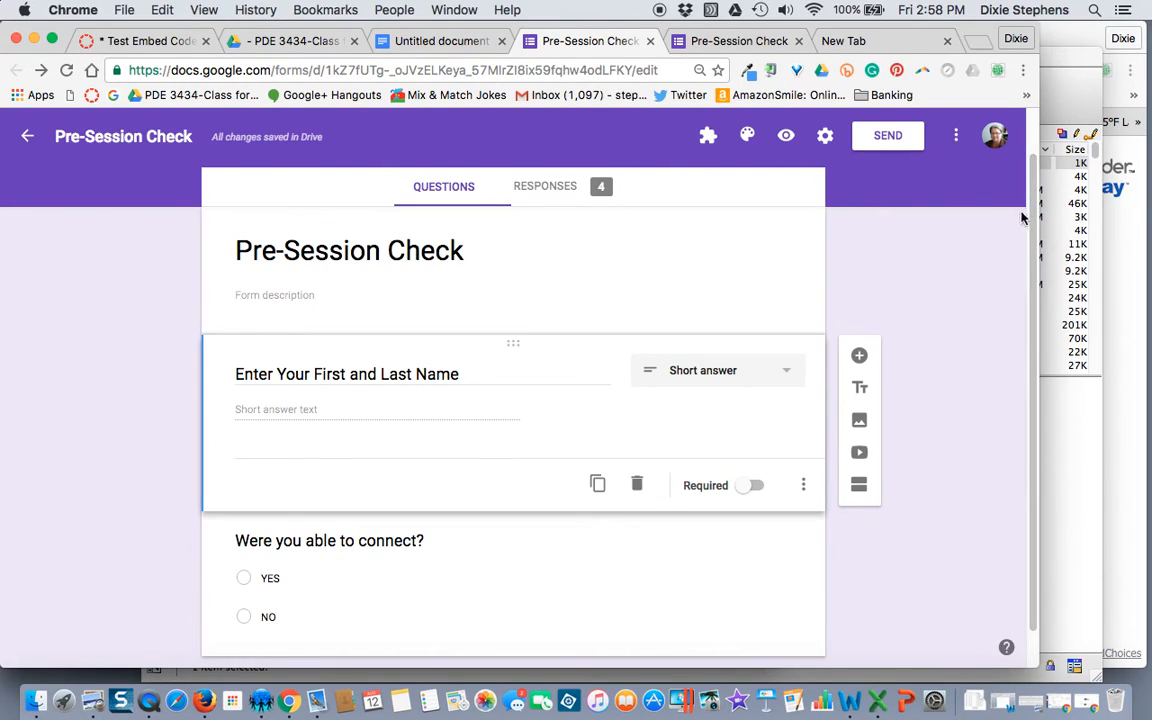
pyautogui.moveTo(1036, 221); pyautogui.dragTo(712, 215)
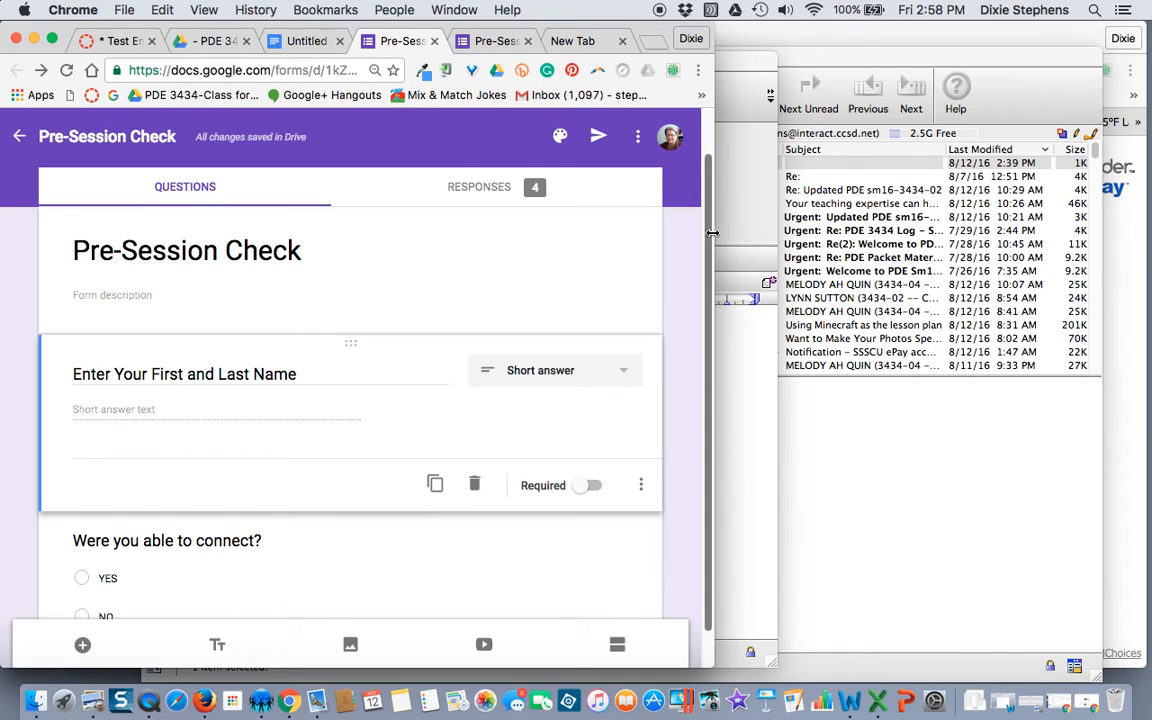
pyautogui.moveTo(712, 233); pyautogui.dragTo(942, 257)
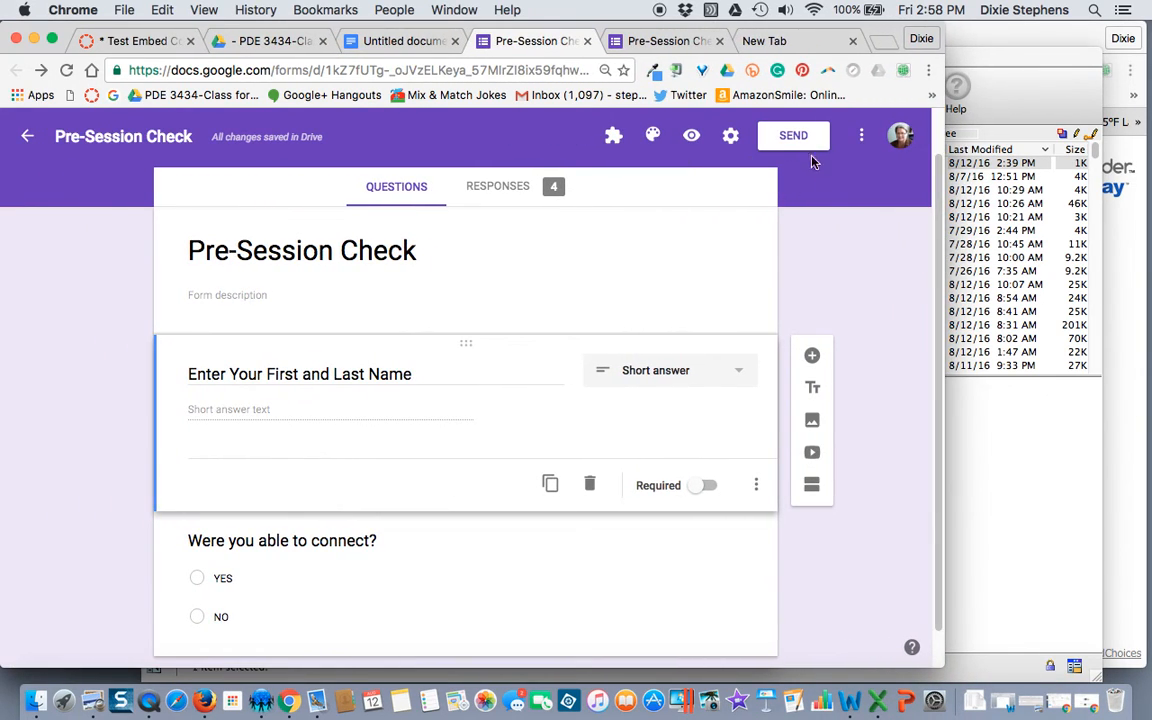